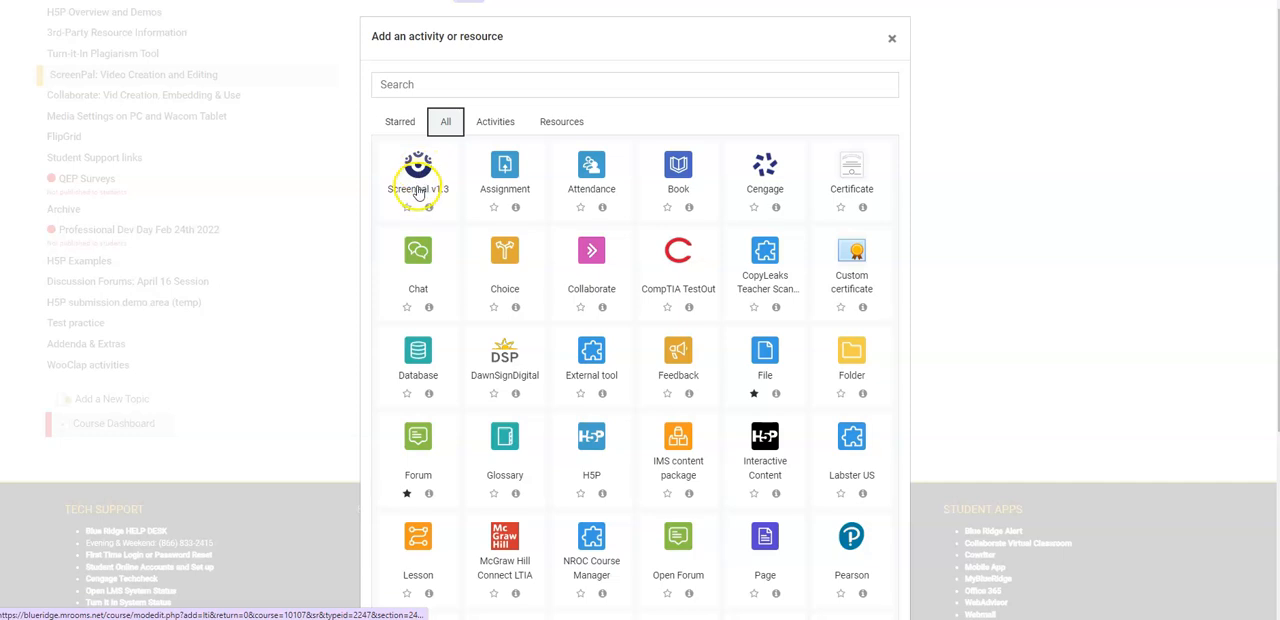
Add a Screenpal v1.3 activity to the ScreenPal topic and load the tool's content details into its form
left_click(420, 200)
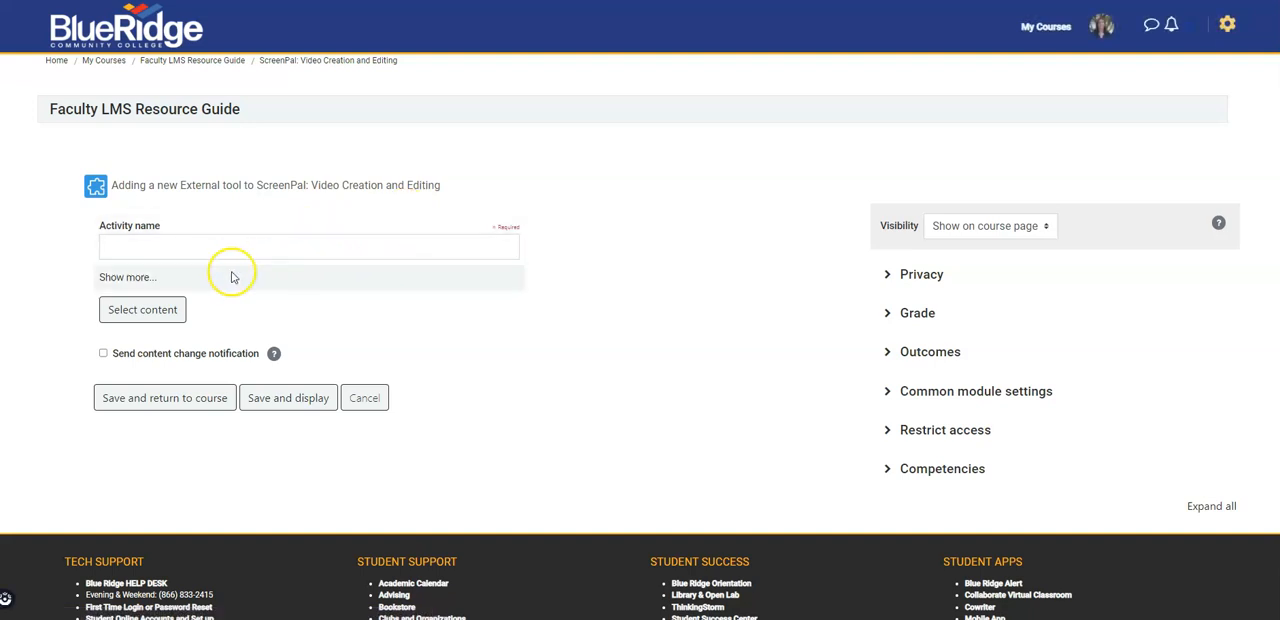
left_click(133, 315)
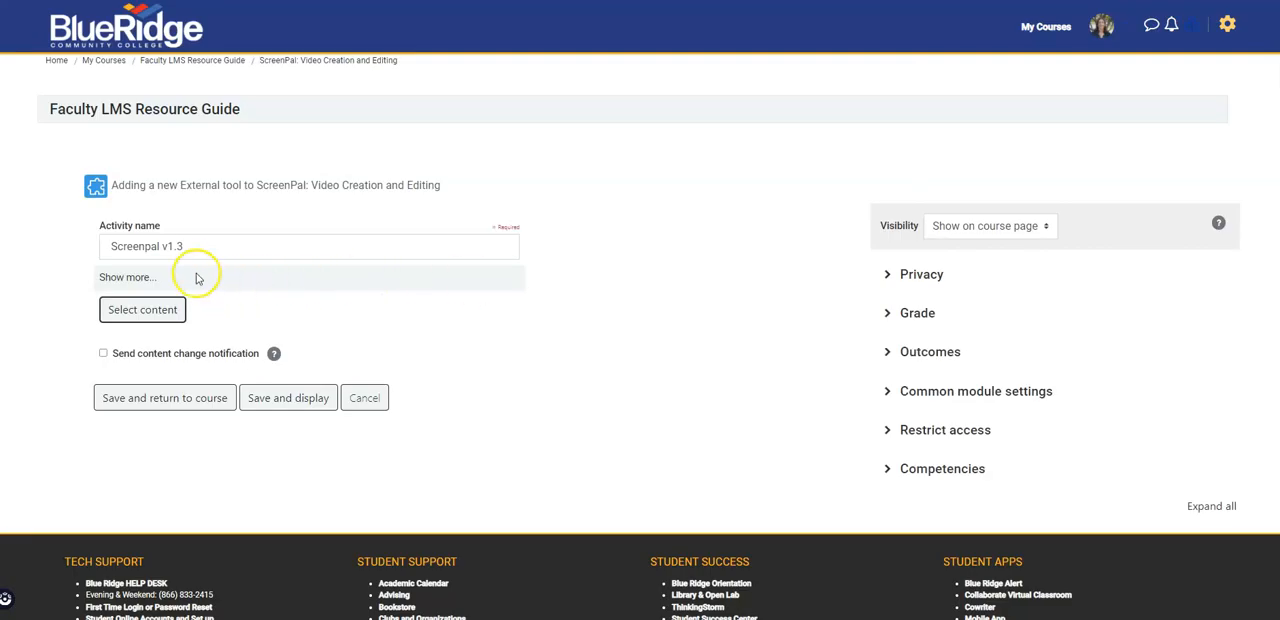
left_click(183, 252)
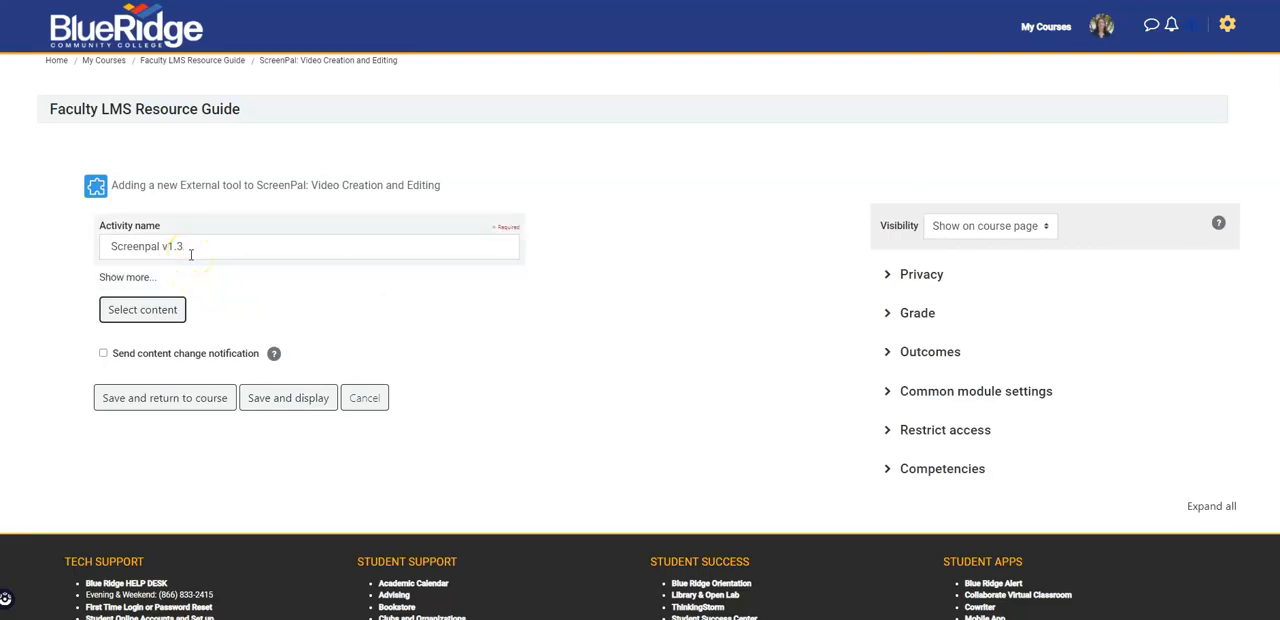
Set the Screenpal activity's launch container to New window, then save it and return to the course
left_click(123, 280)
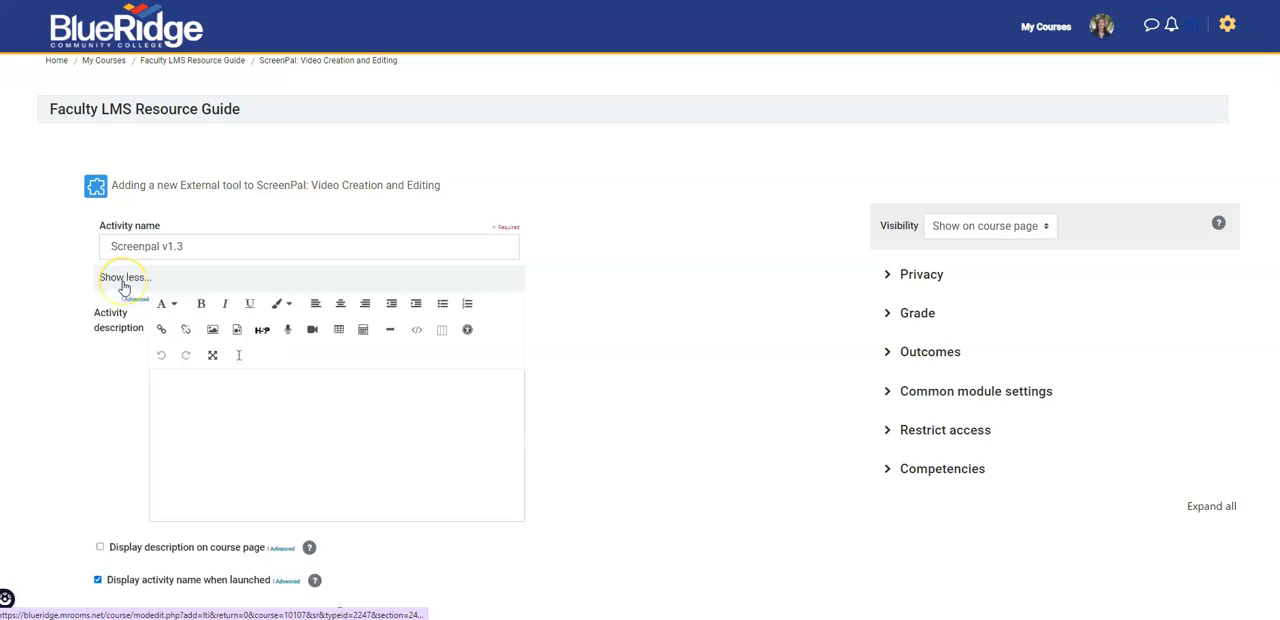
scroll(151, 306, "down", 2)
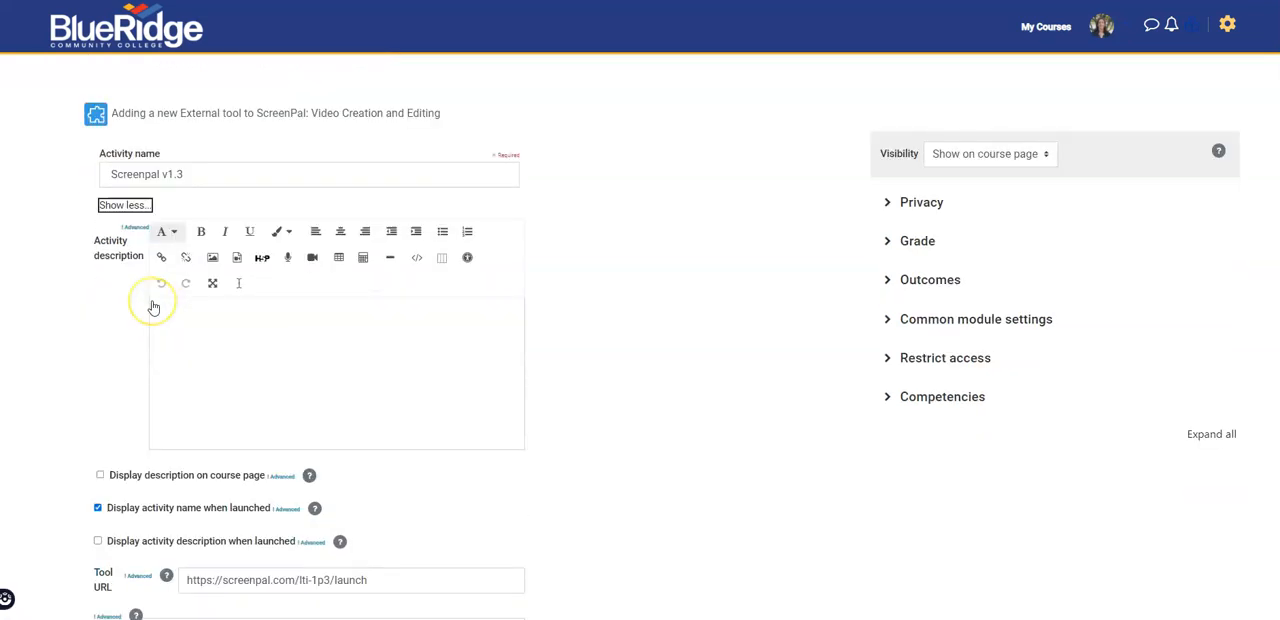
scroll(151, 307, "down", 1)
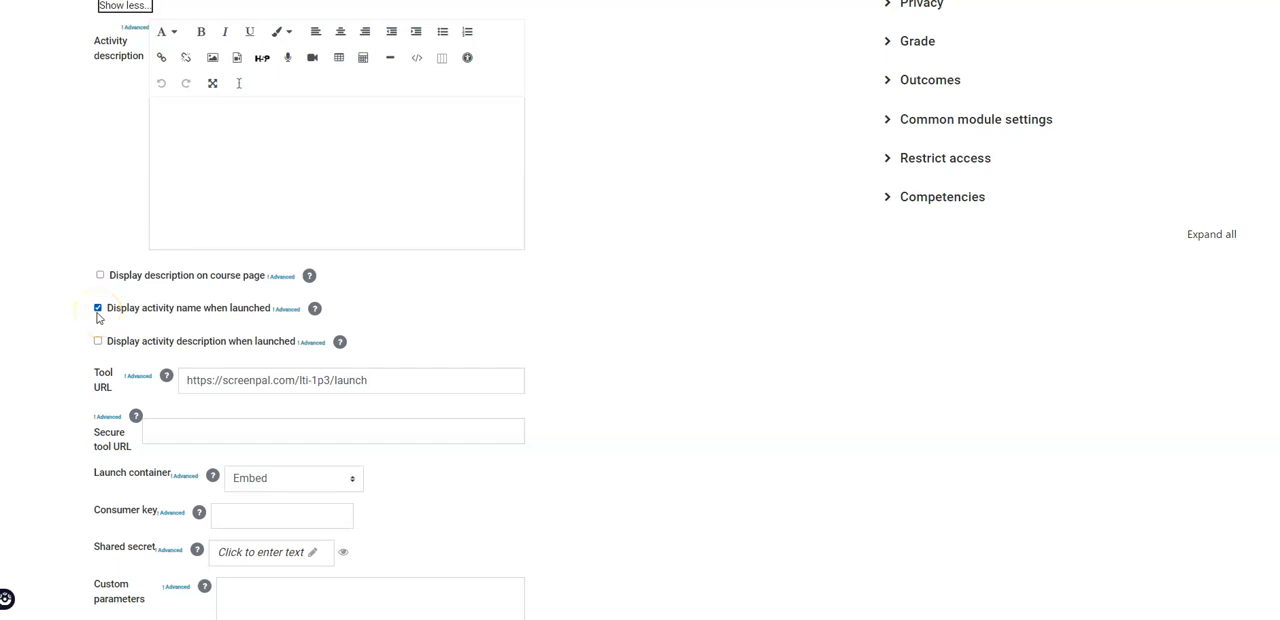
scroll(98, 317, "down", 3)
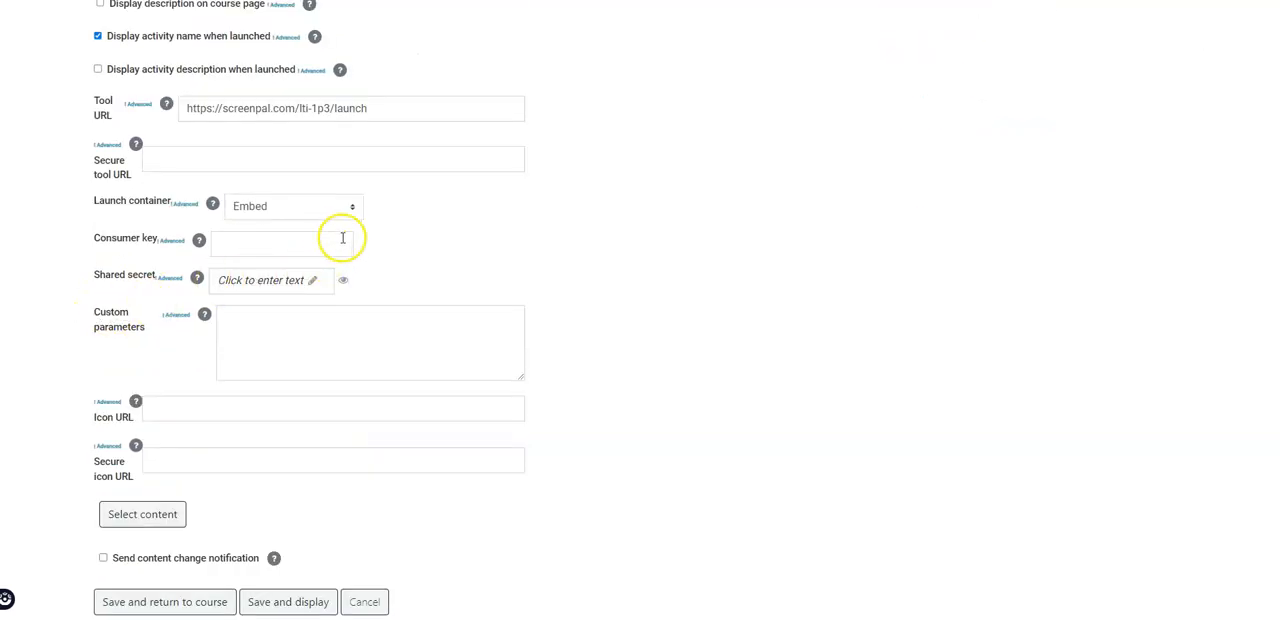
left_click(350, 207)
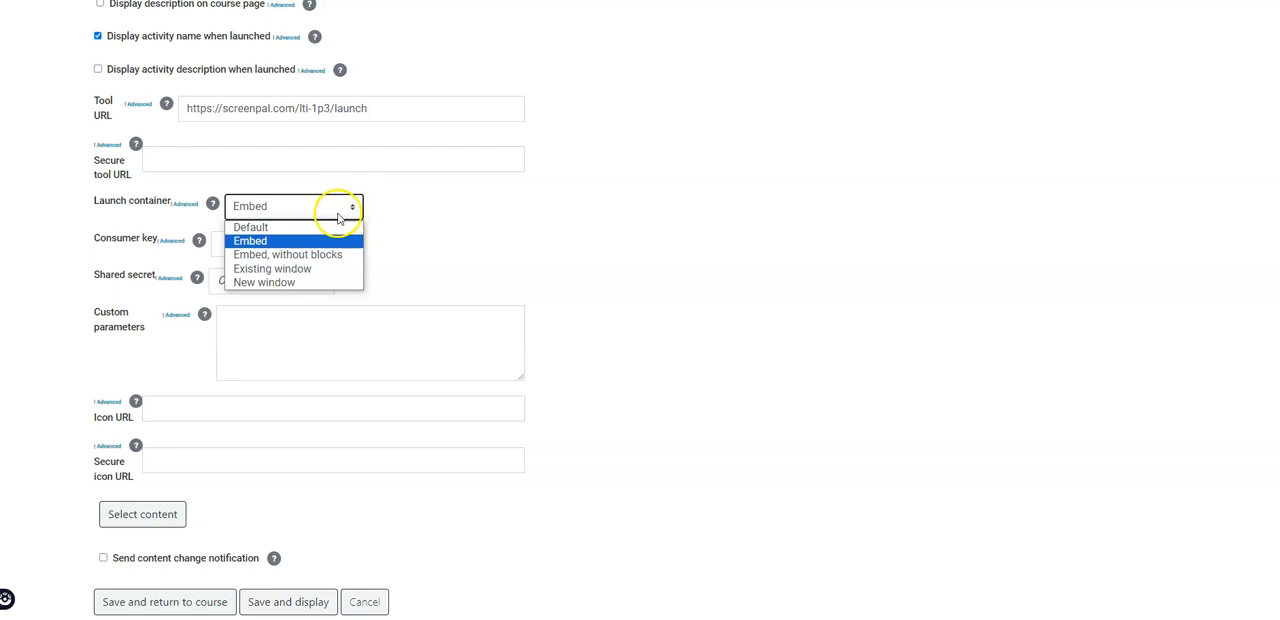
left_click(287, 283)
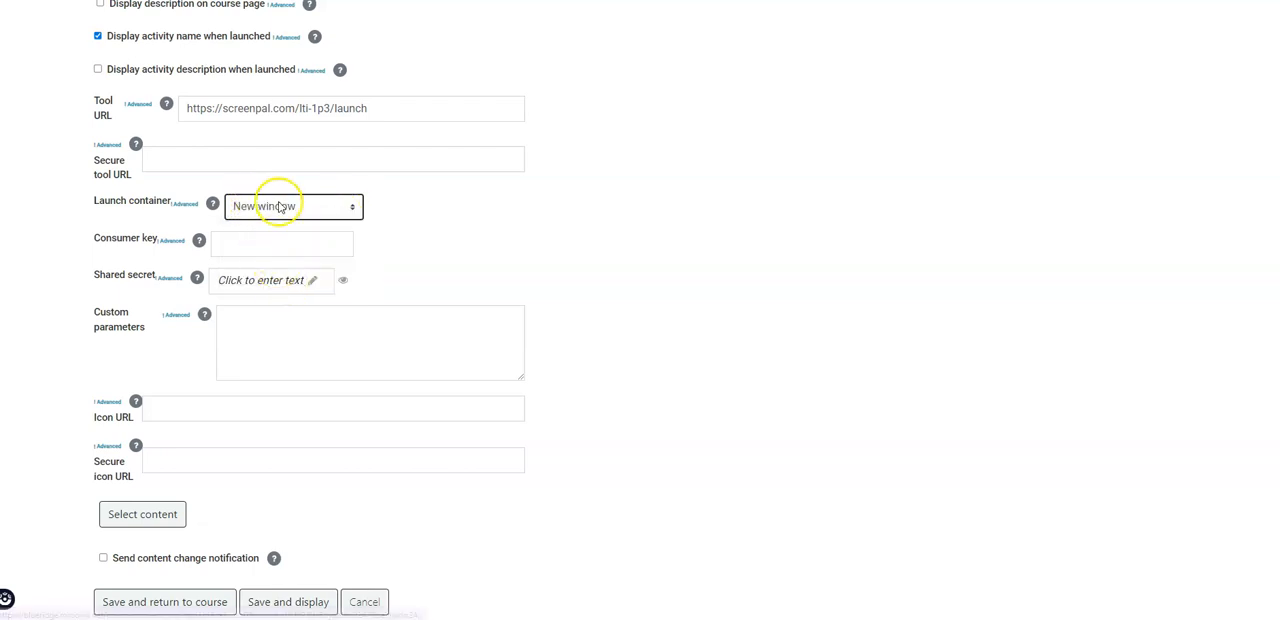
scroll(294, 226, "down", 3)
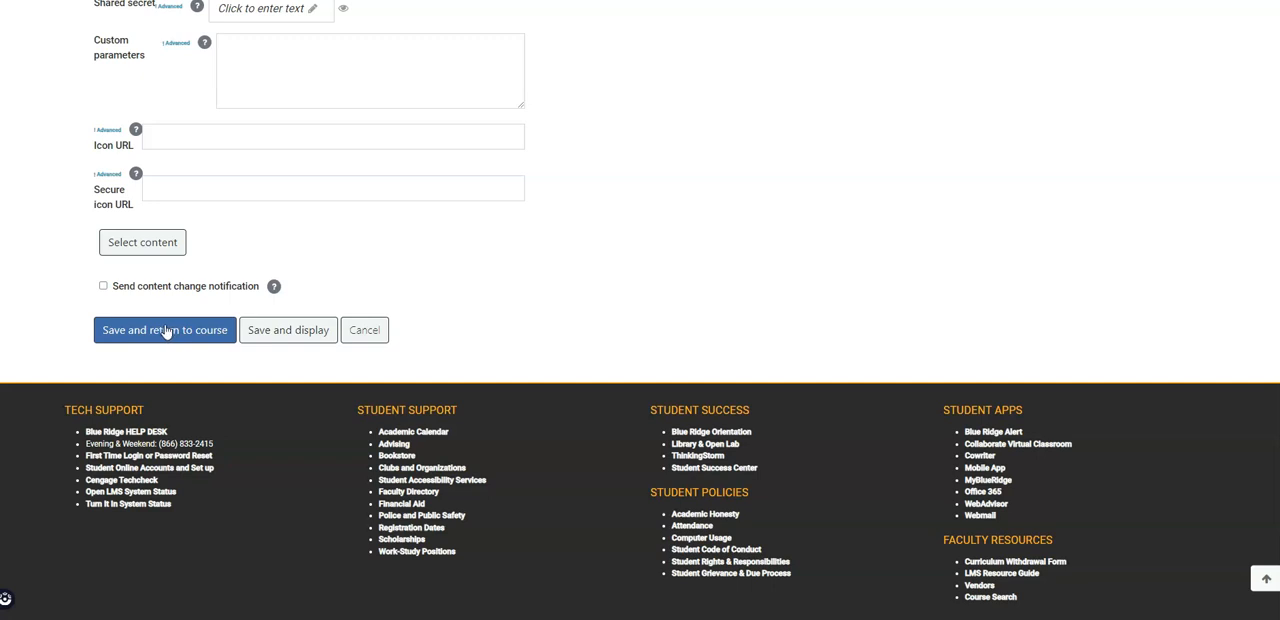
left_click(156, 311)
Launch the new Screenpal v1.3 activity, embed the "Thanks for attending!" video in it, and return to the course
scroll(663, 467, "down", 5)
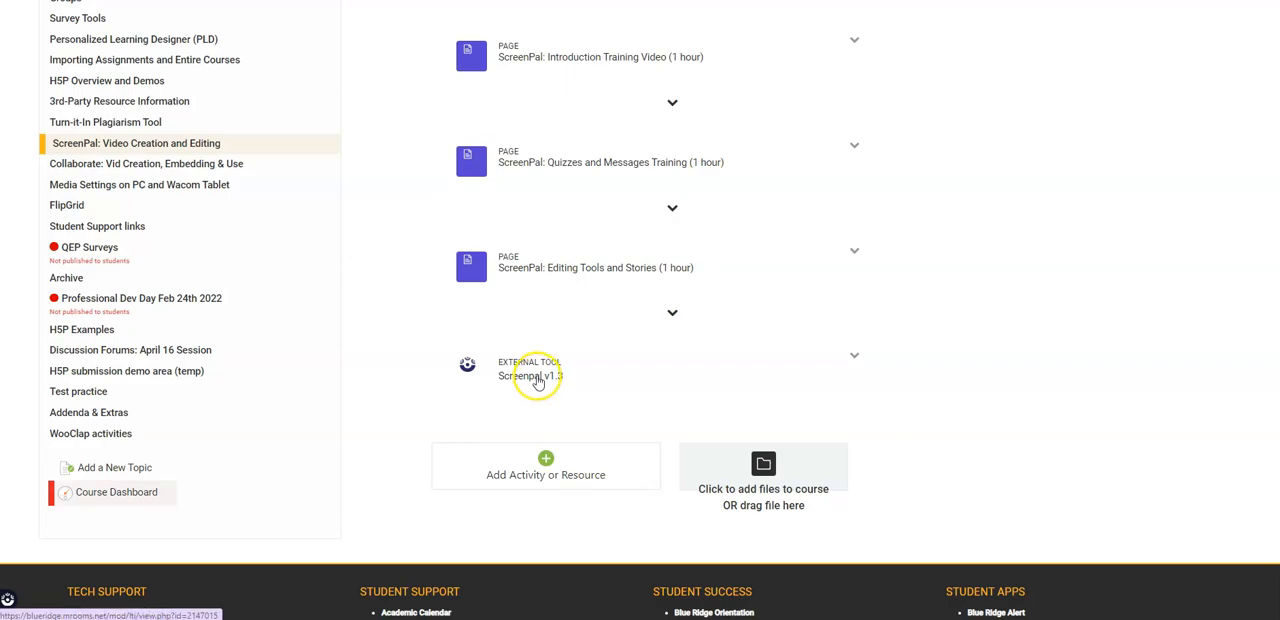
left_click(538, 378)
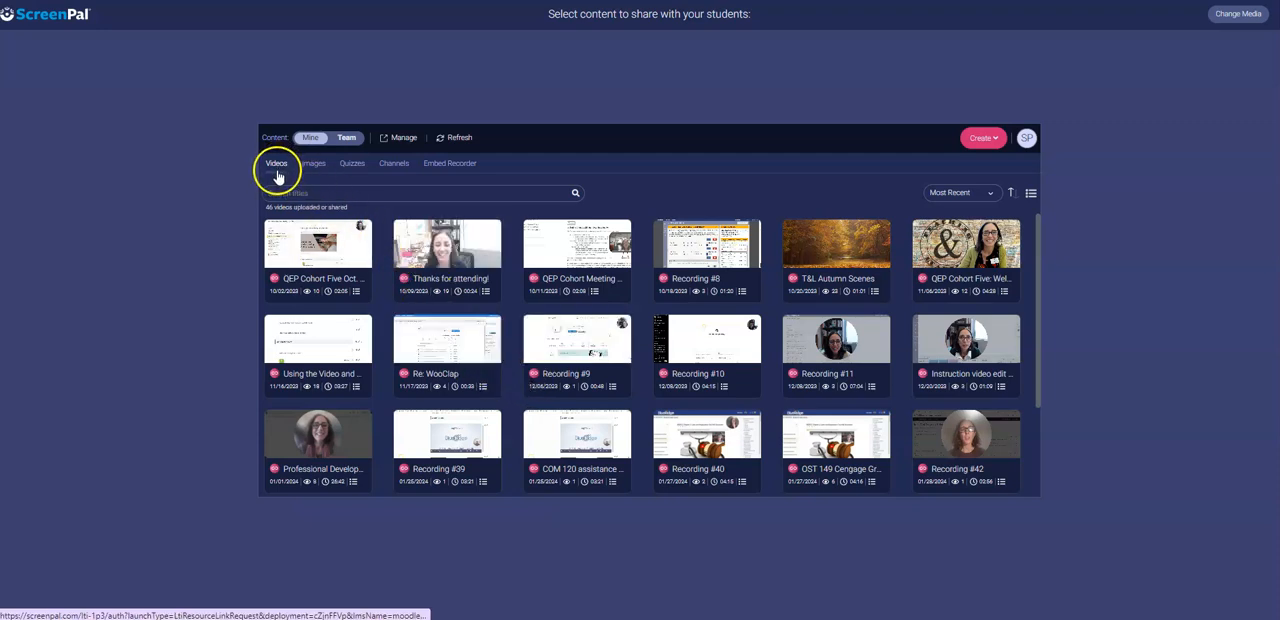
left_click(448, 287)
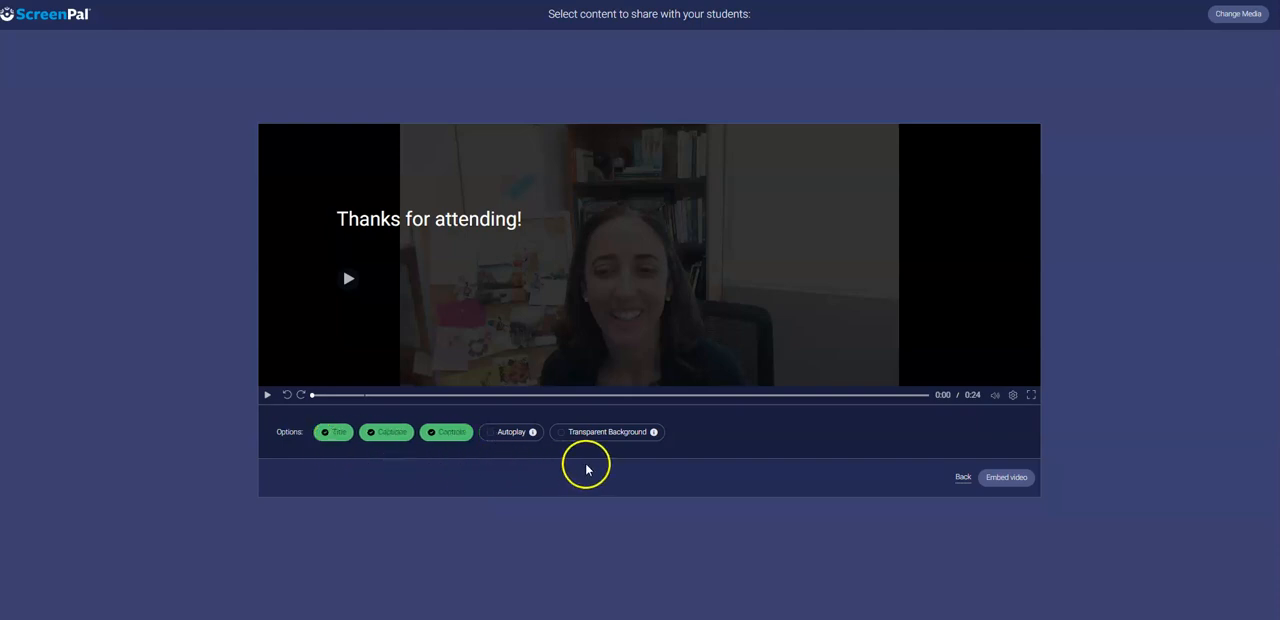
left_click(1001, 481)
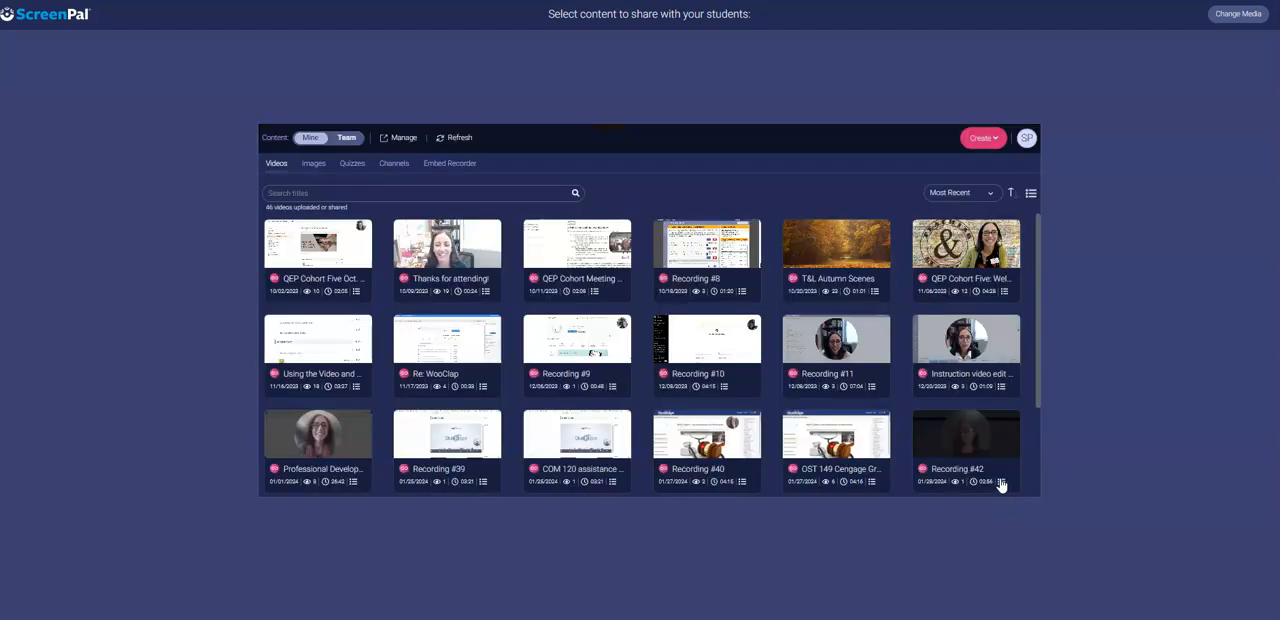
left_click(1006, 437)
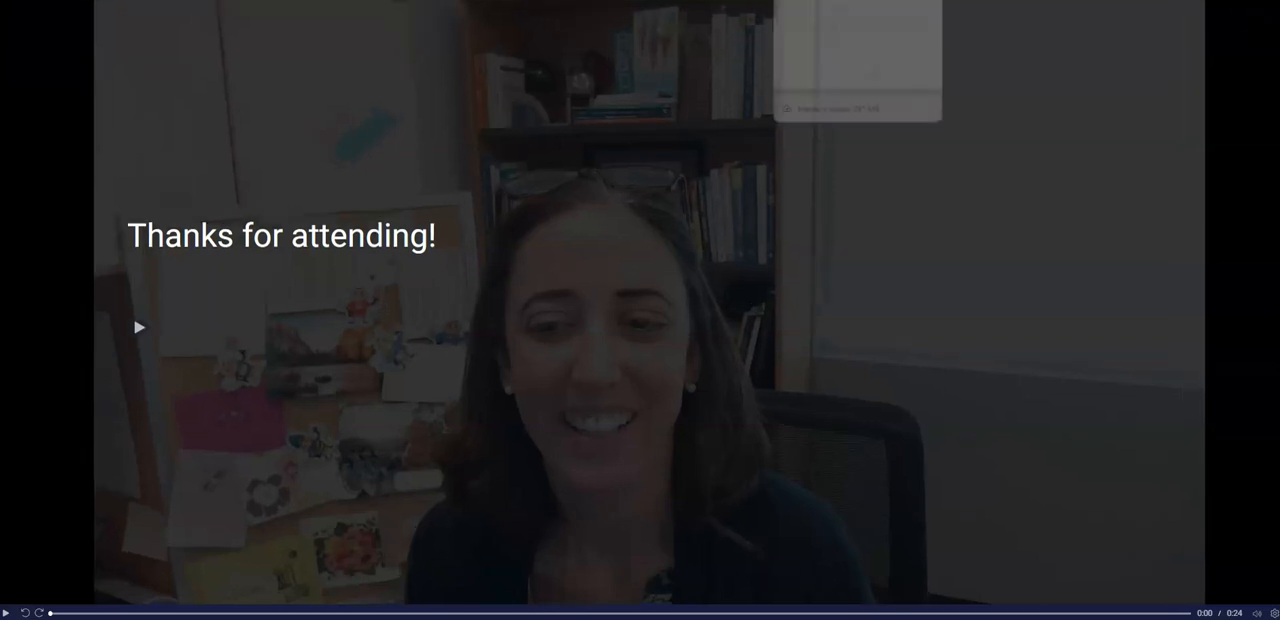
left_click(850, 0)
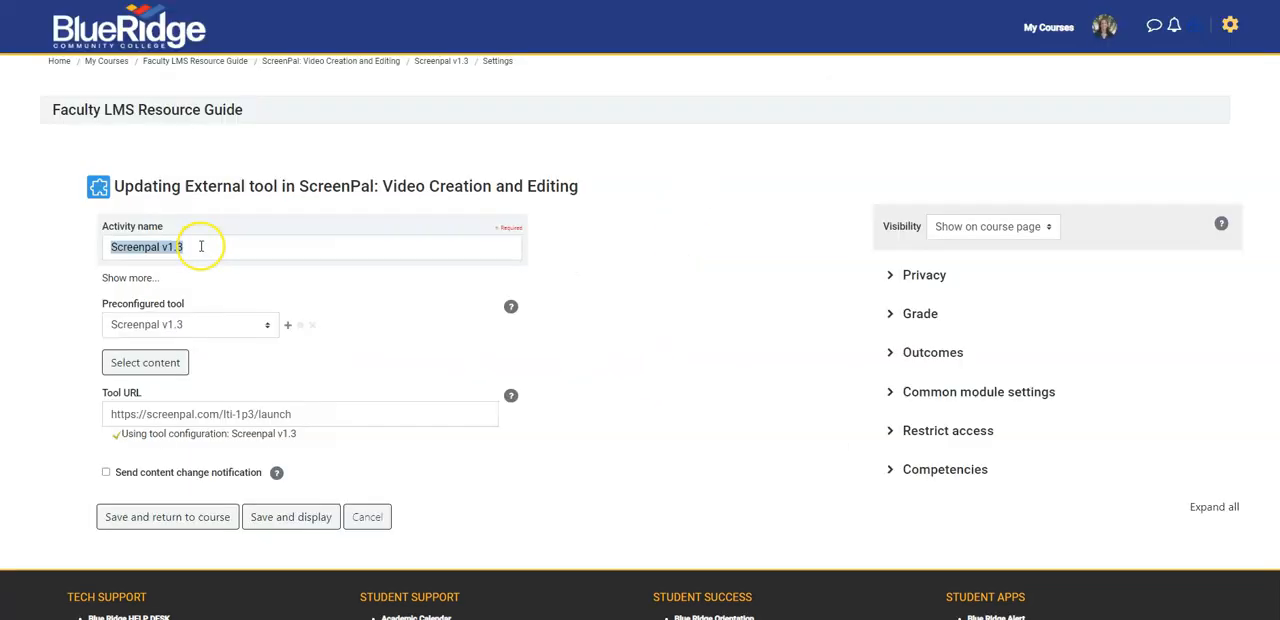
Rename the Screenpal v1.3 activity as "Thanks for attending video" and save it back to the course
left_click(206, 246)
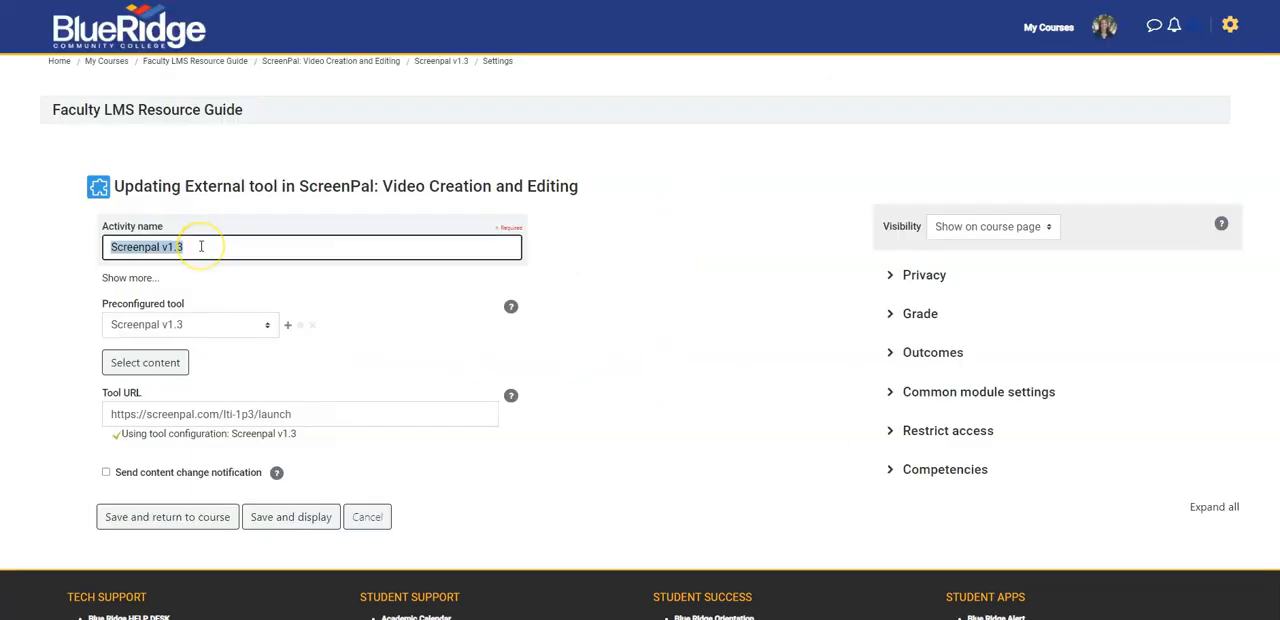
left_click_drag(214, 246, 105, 246)
type("Thanks for attending video")
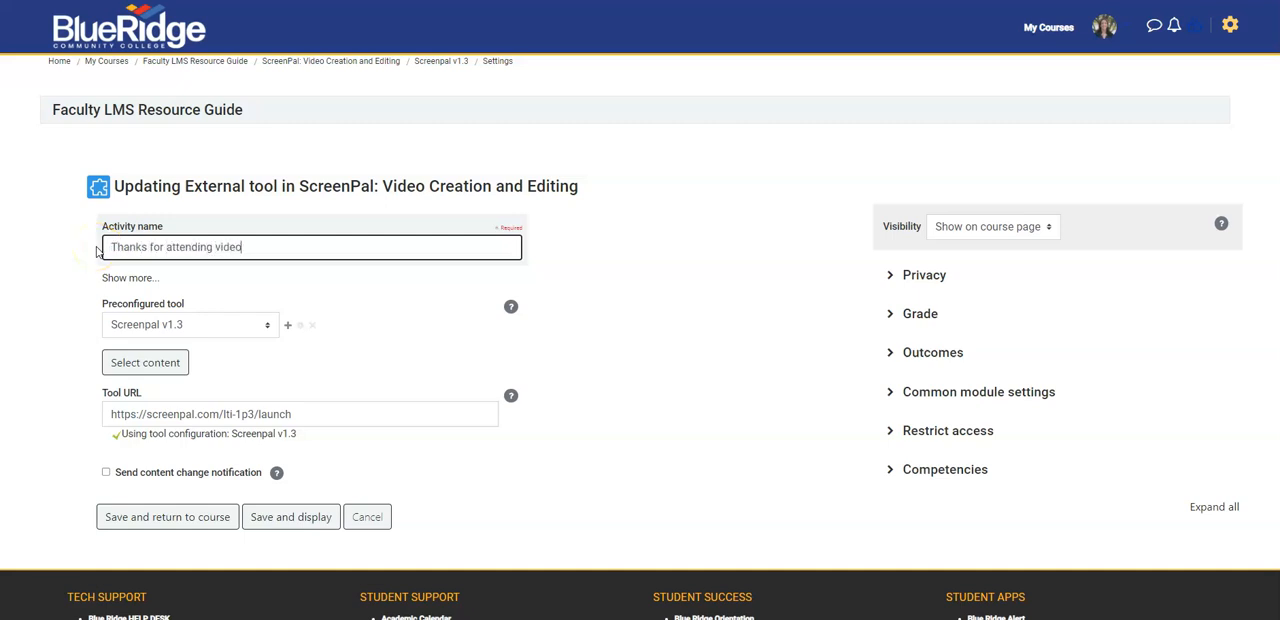
left_click(139, 526)
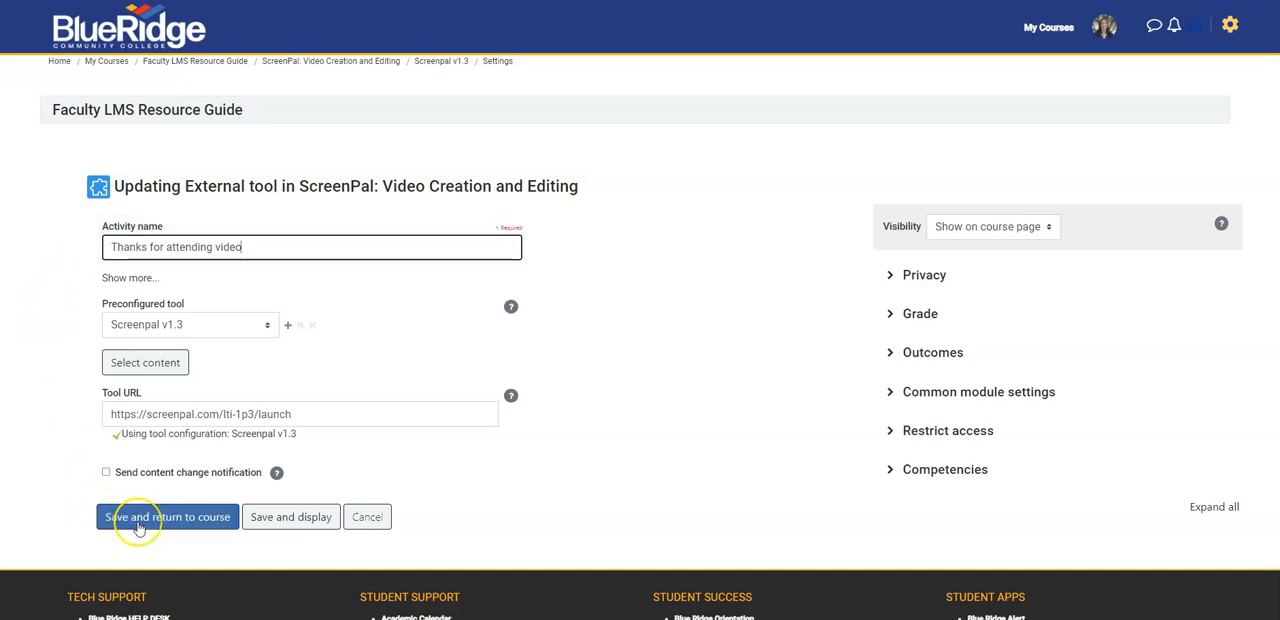
left_click(136, 528)
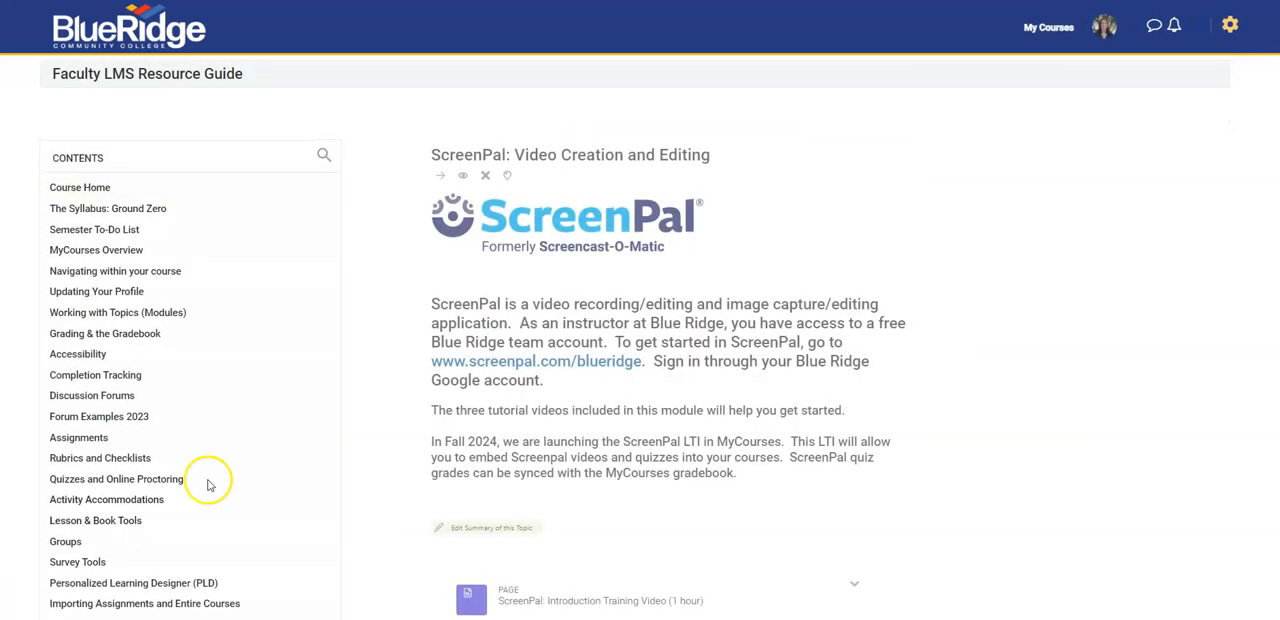
Choose the "ScreenPal Training in Resource Guide" quiz as the ScreenPal activity's content and set its video size to Full
scroll(421, 520, "down", 5)
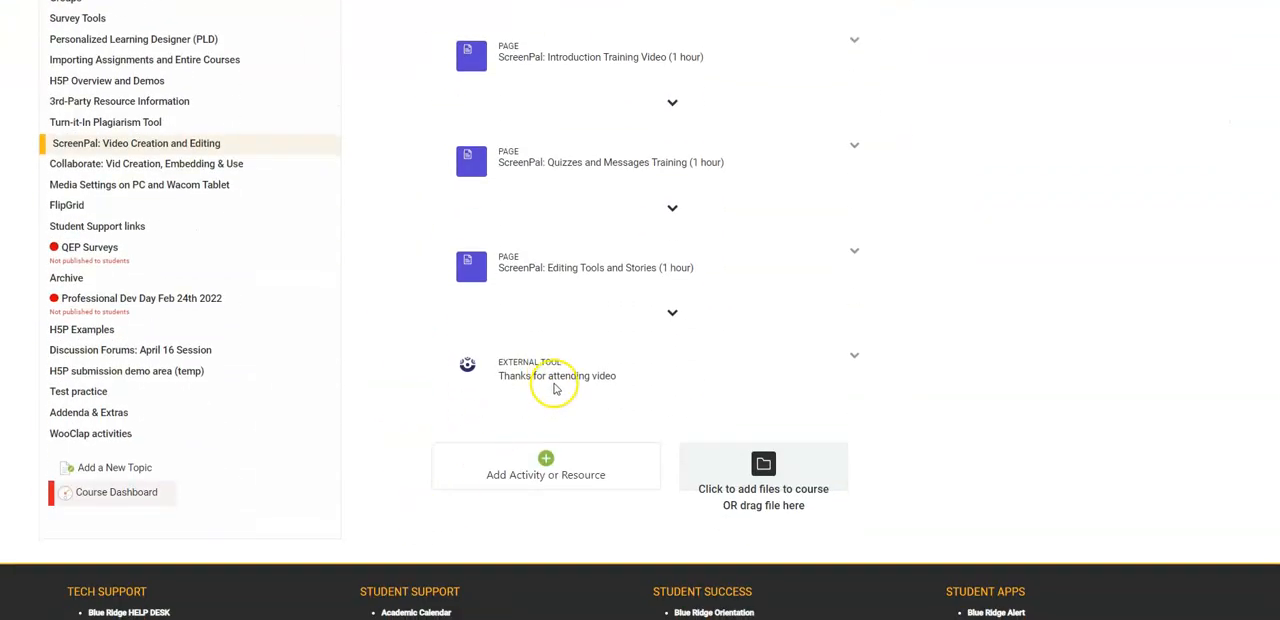
left_click(556, 385)
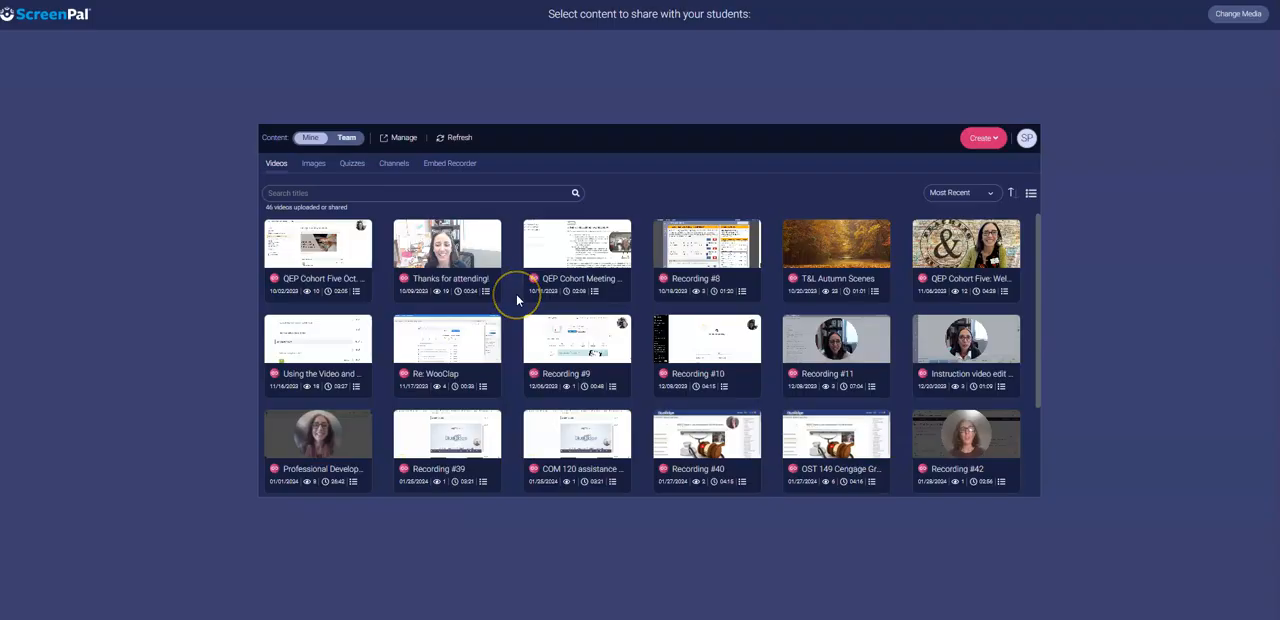
left_click(350, 170)
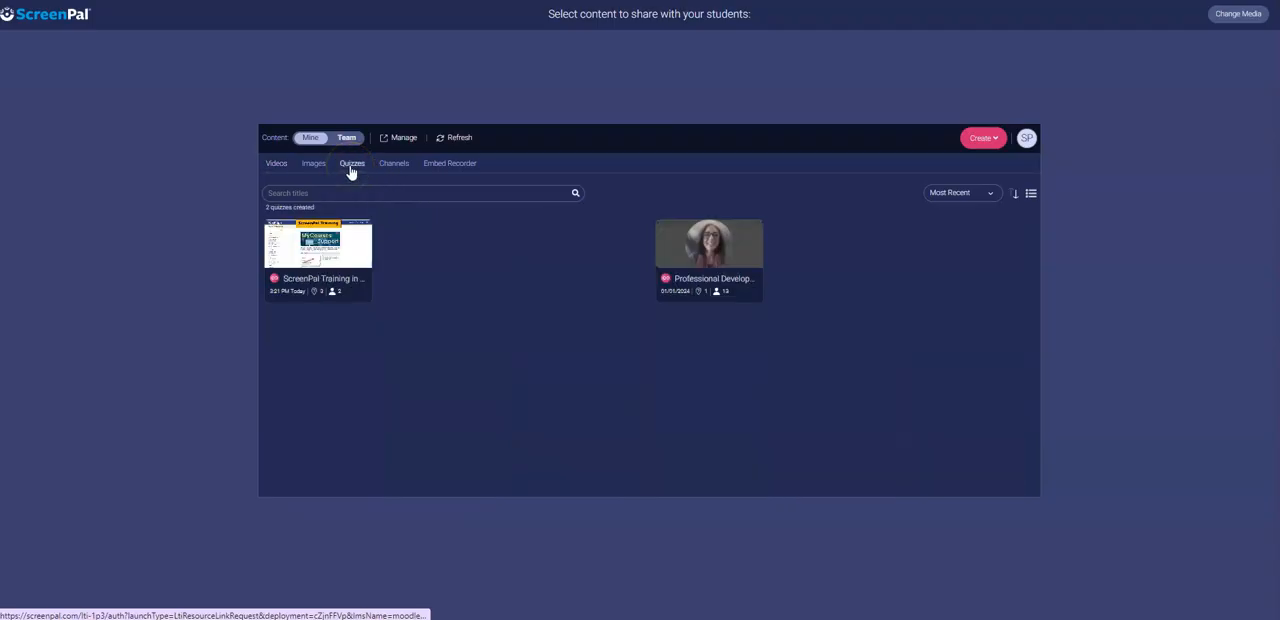
left_click(318, 284)
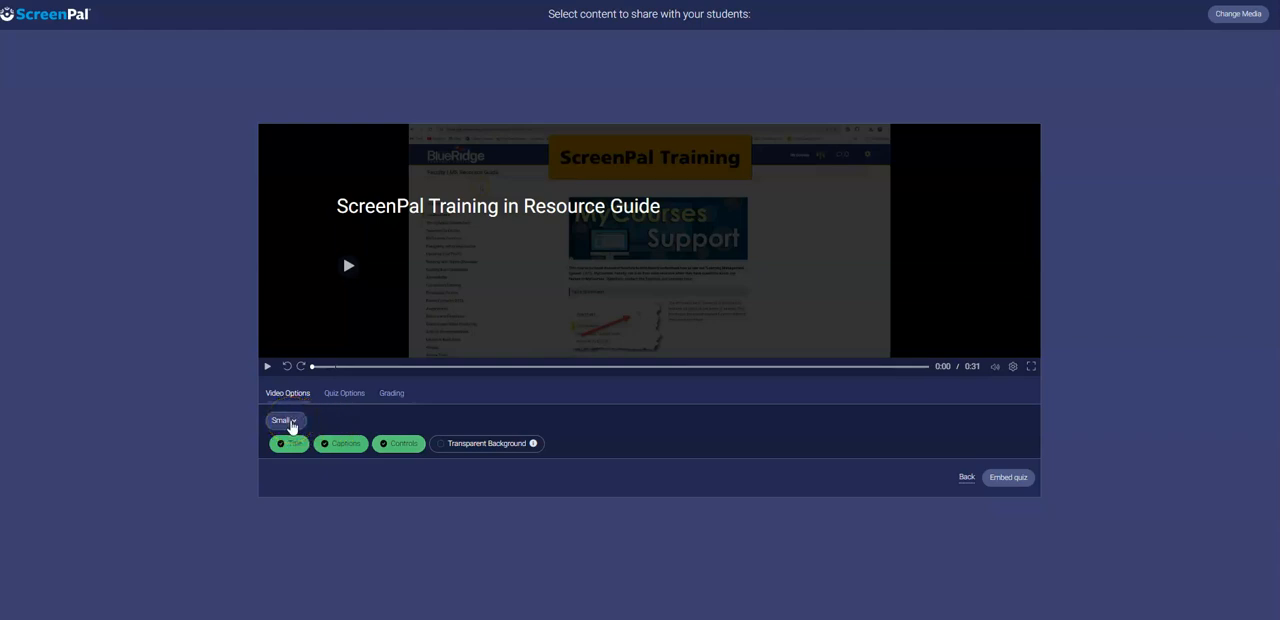
left_click(284, 421)
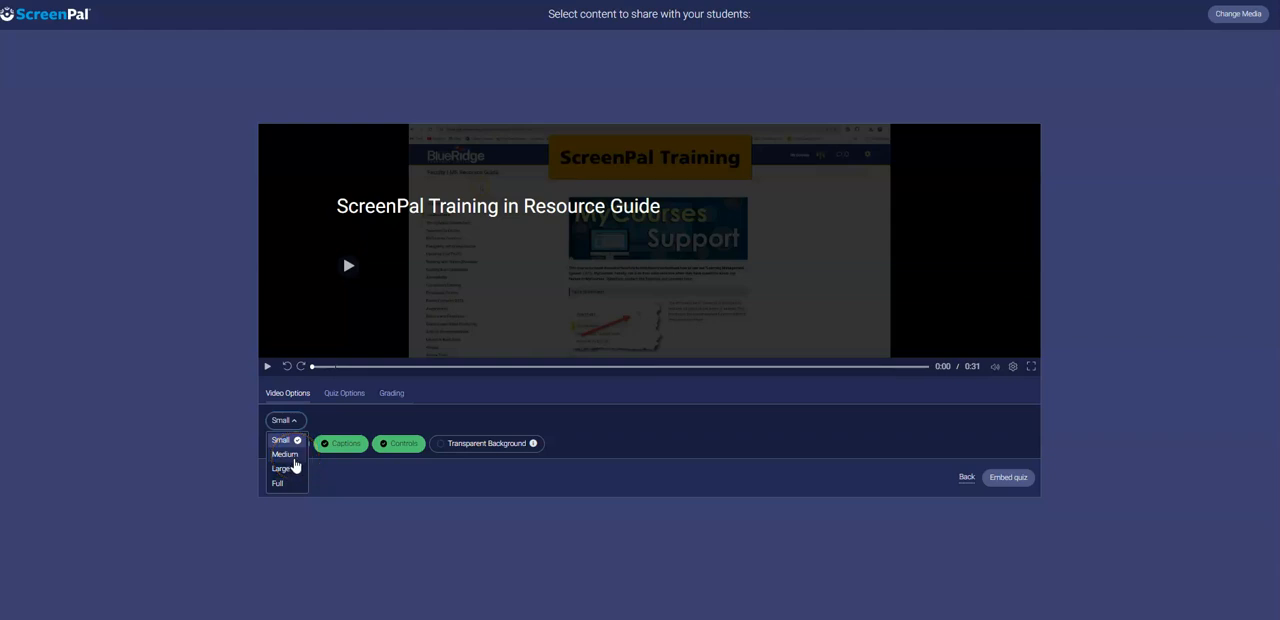
left_click(288, 486)
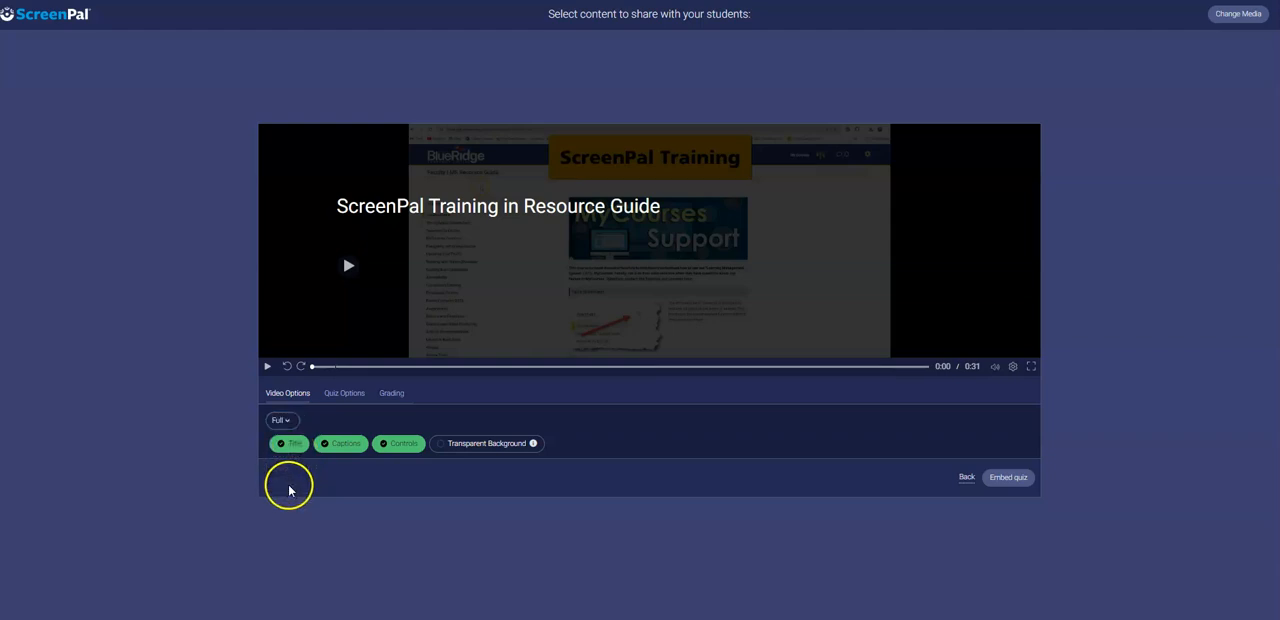
Turn off Hide Score/Results for the quiz, review its grading option, and embed the quiz
left_click(339, 398)
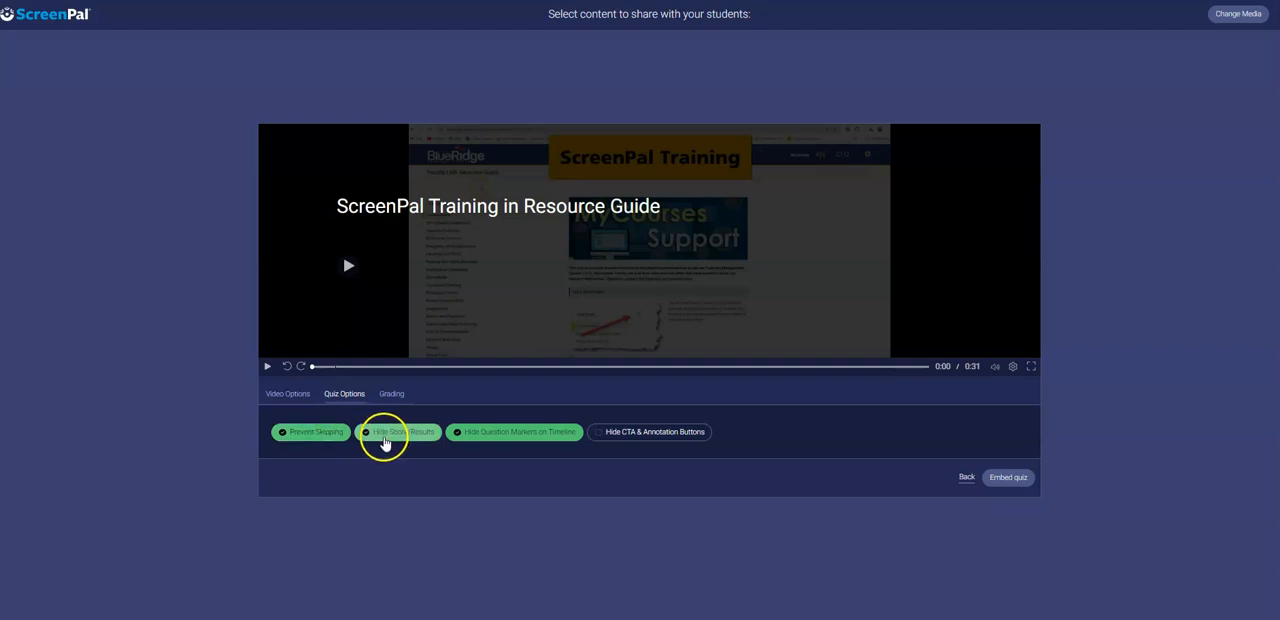
left_click(385, 440)
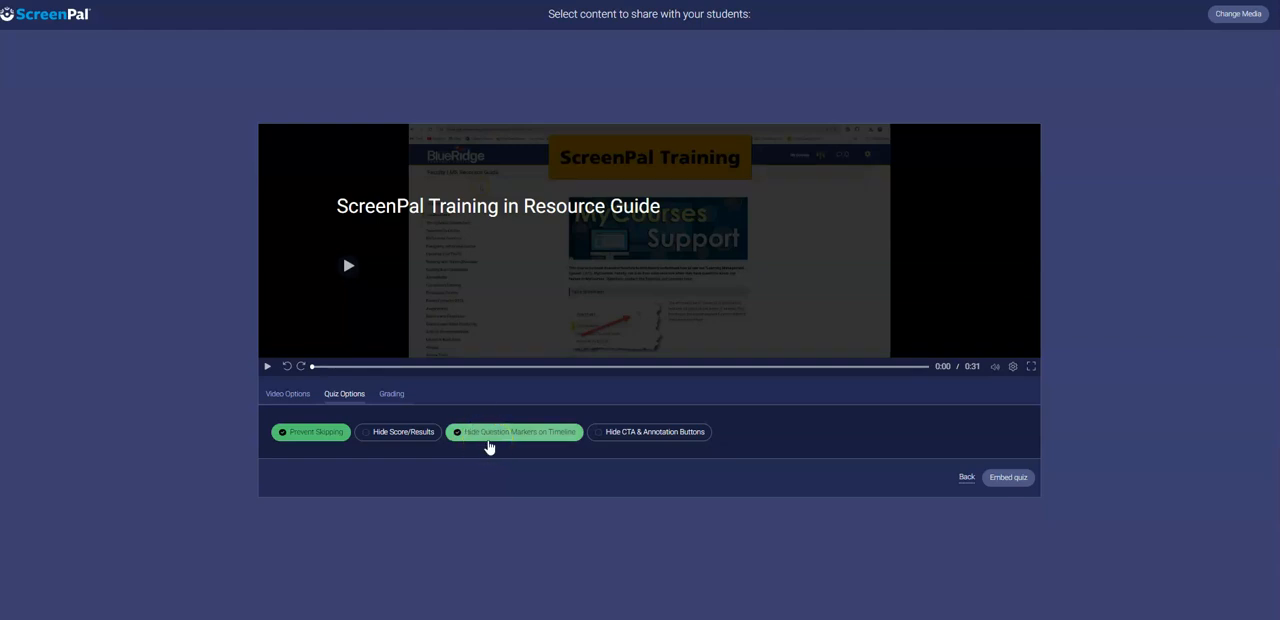
left_click(393, 398)
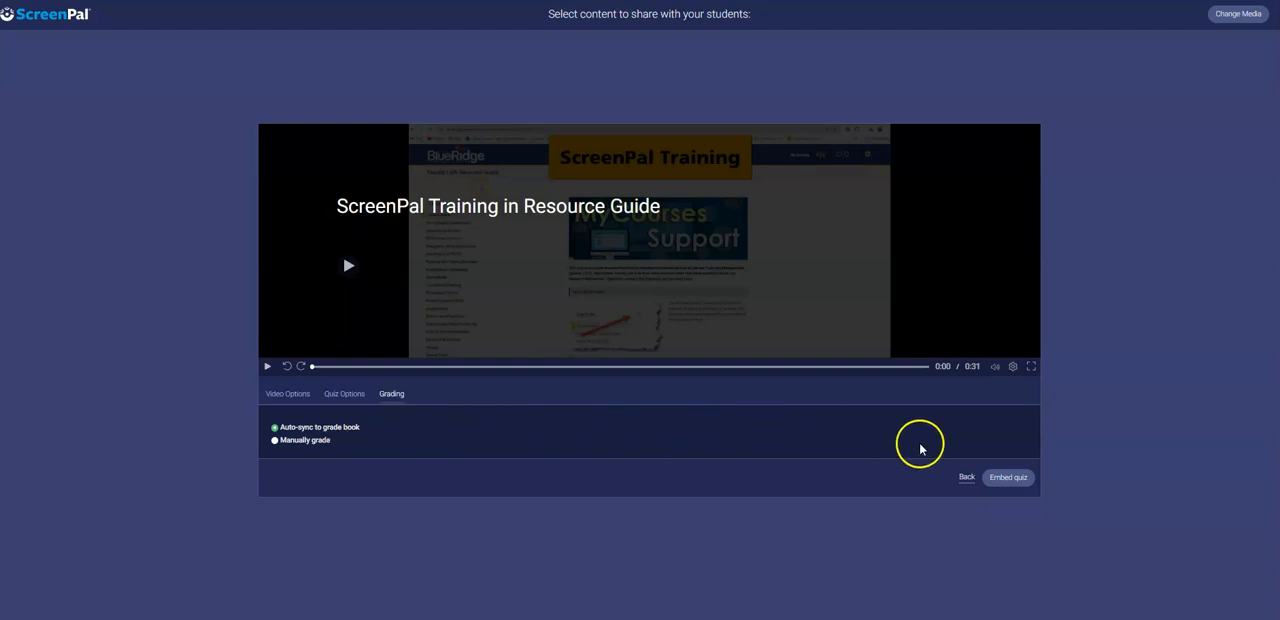
left_click(1020, 480)
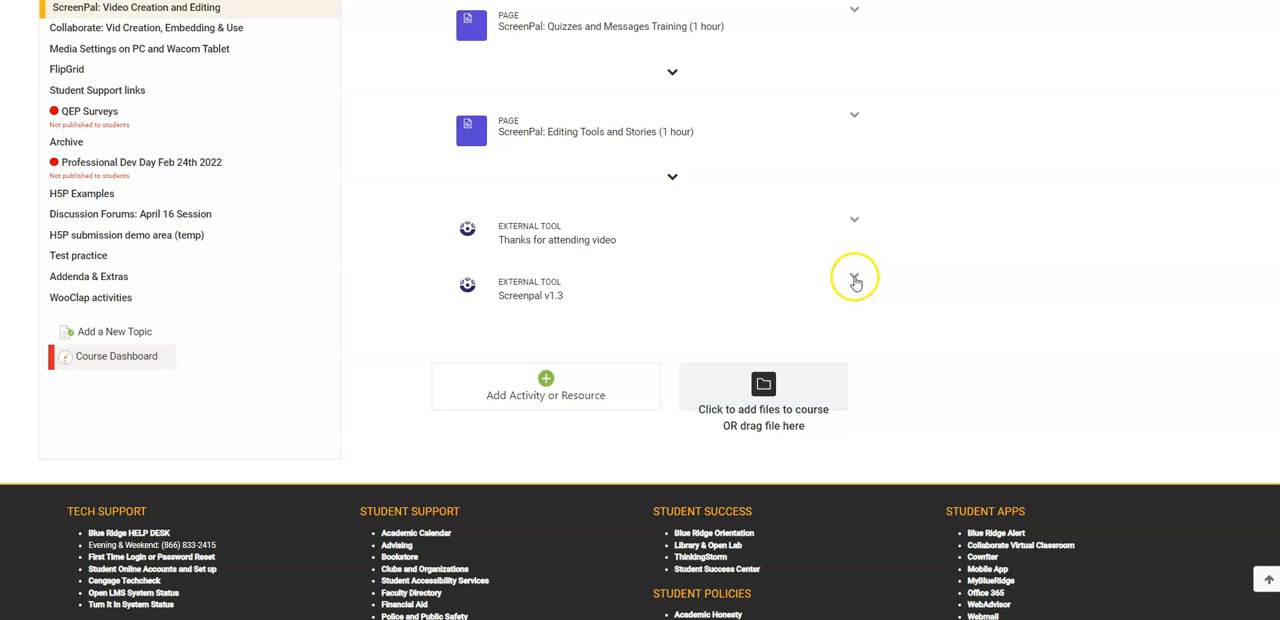
Open the settings of the quiz's Screenpal v1.3 activity and change its name to "ScreenPal Tutorial Quiz"
left_click(854, 277)
left_click(818, 300)
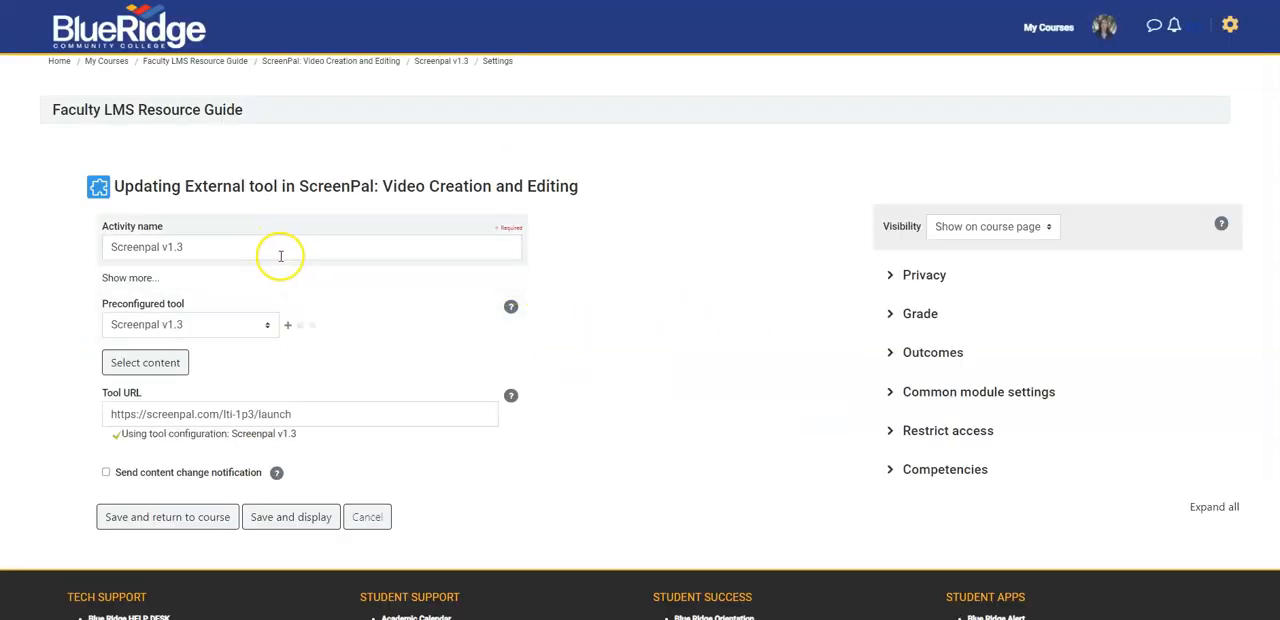
left_click_drag(220, 250, 107, 253)
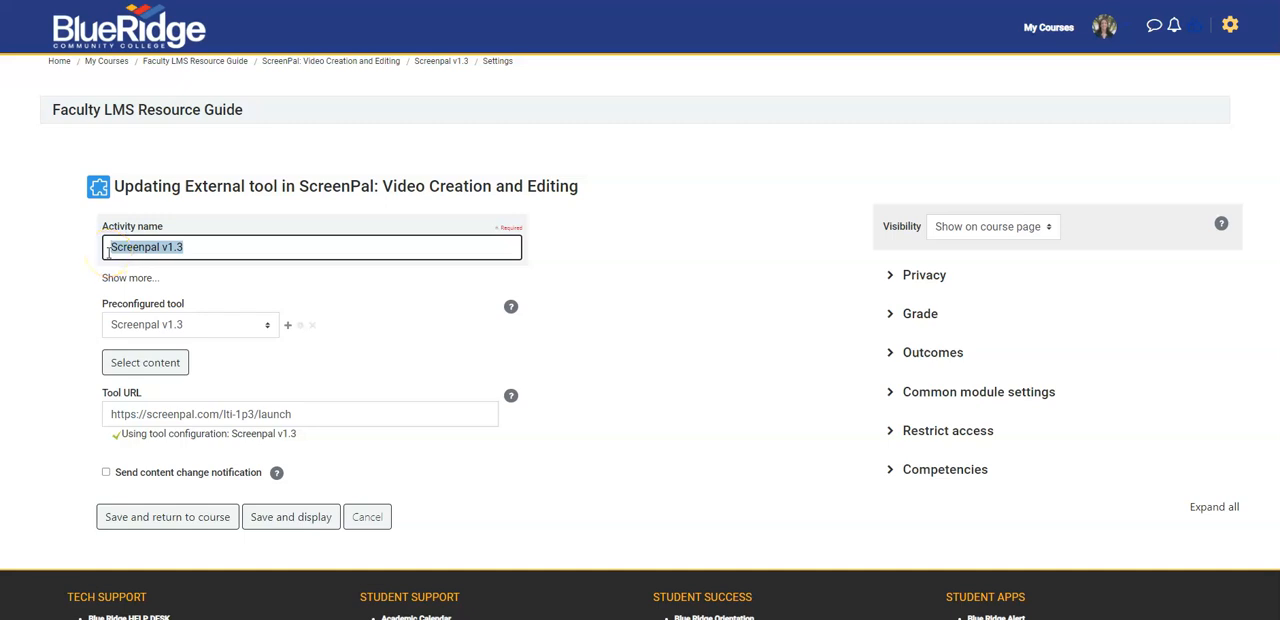
type("Screen")
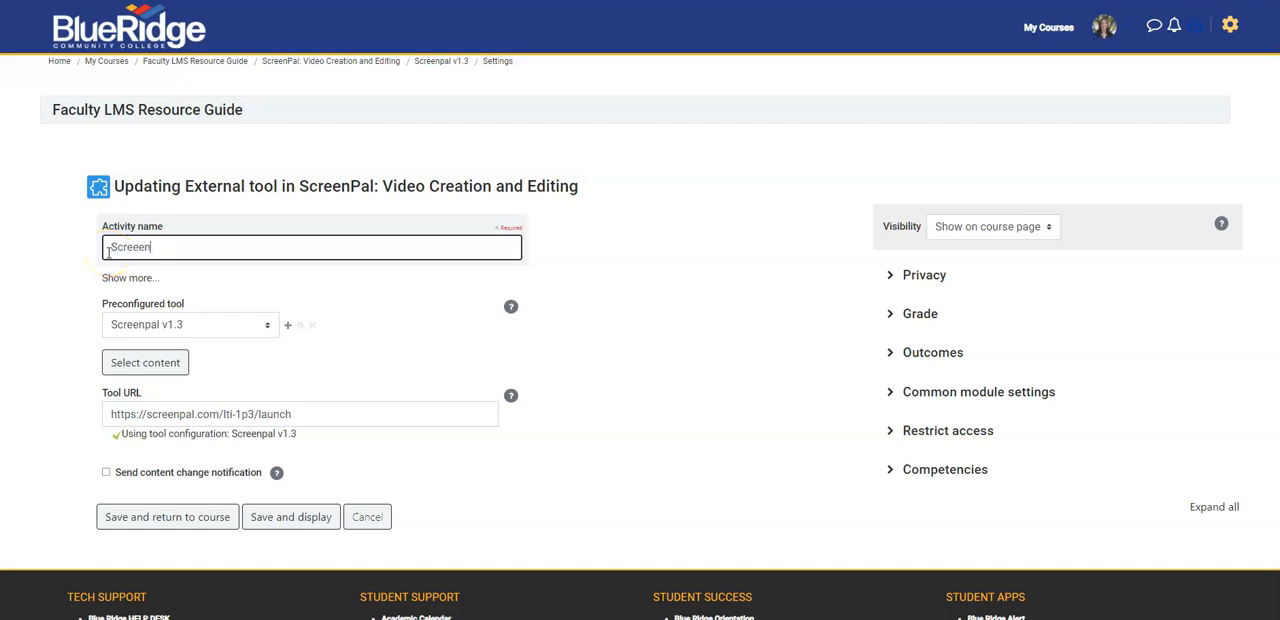
type("Pal Tutorial Quiz")
left_click(146, 250)
key("BackSpace")
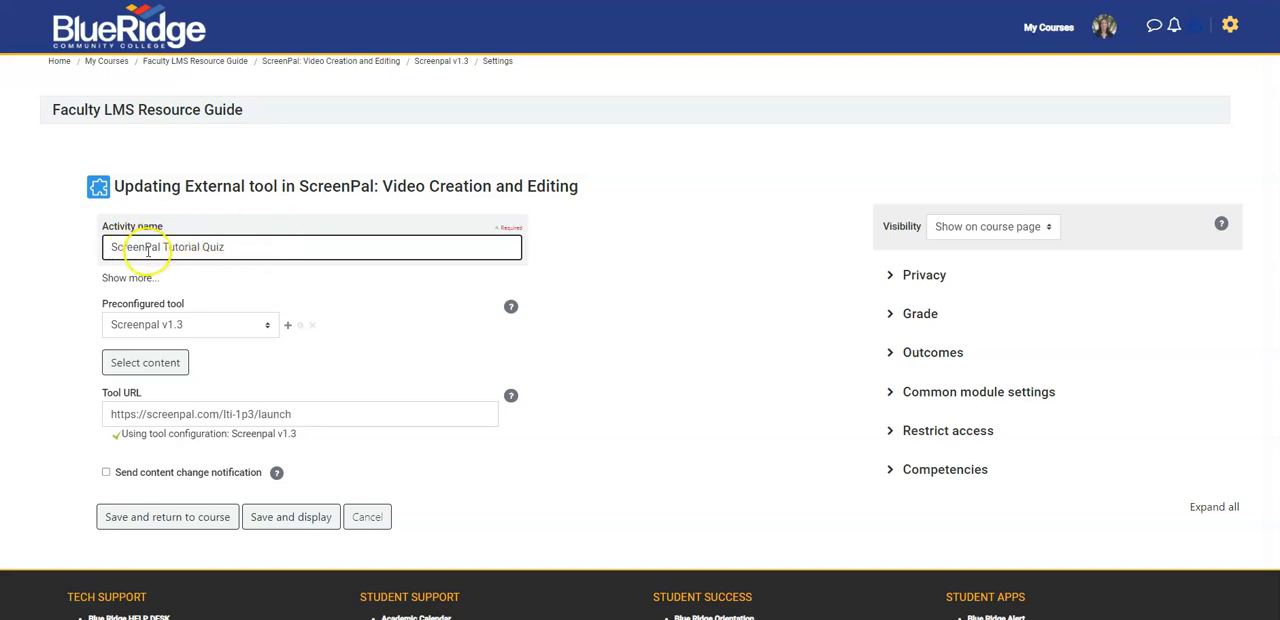
Set the activity's grade category to Forum 2023 Grades and save it back to the course
left_click(921, 315)
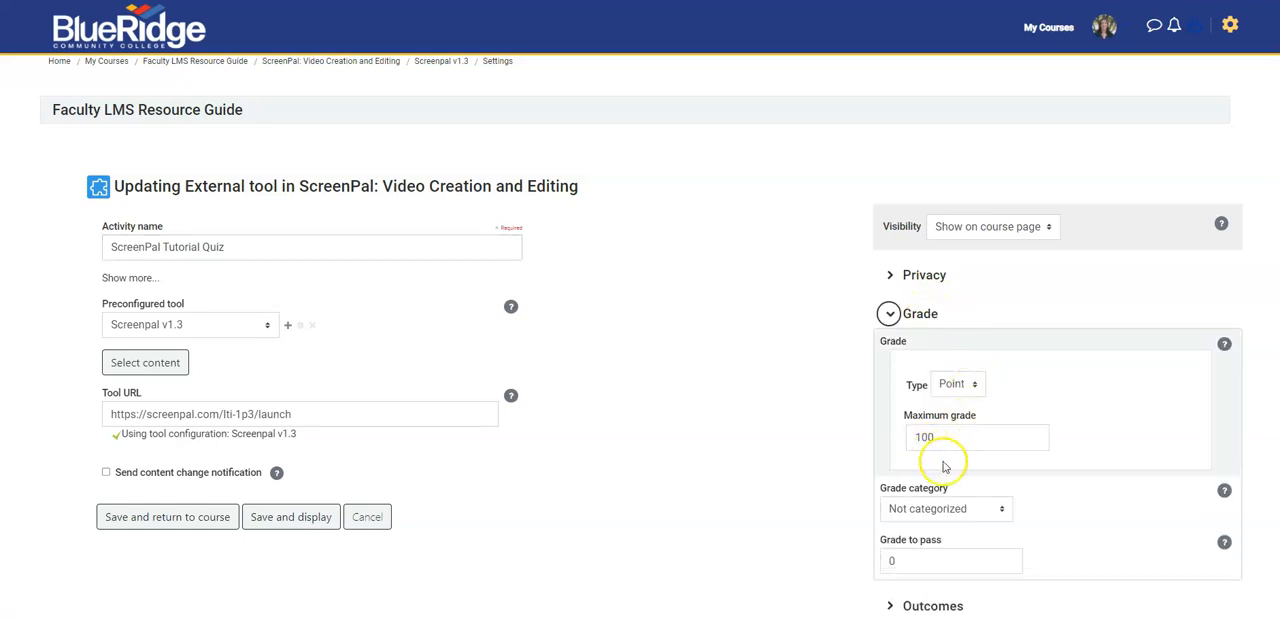
left_click(948, 518)
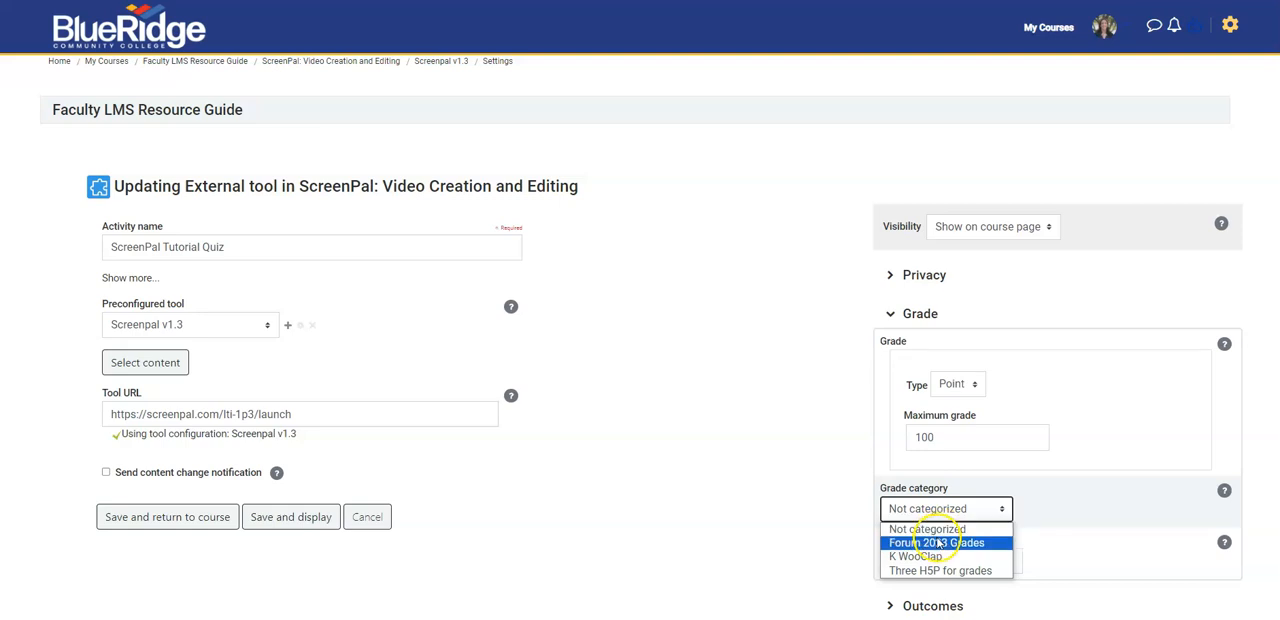
left_click(938, 543)
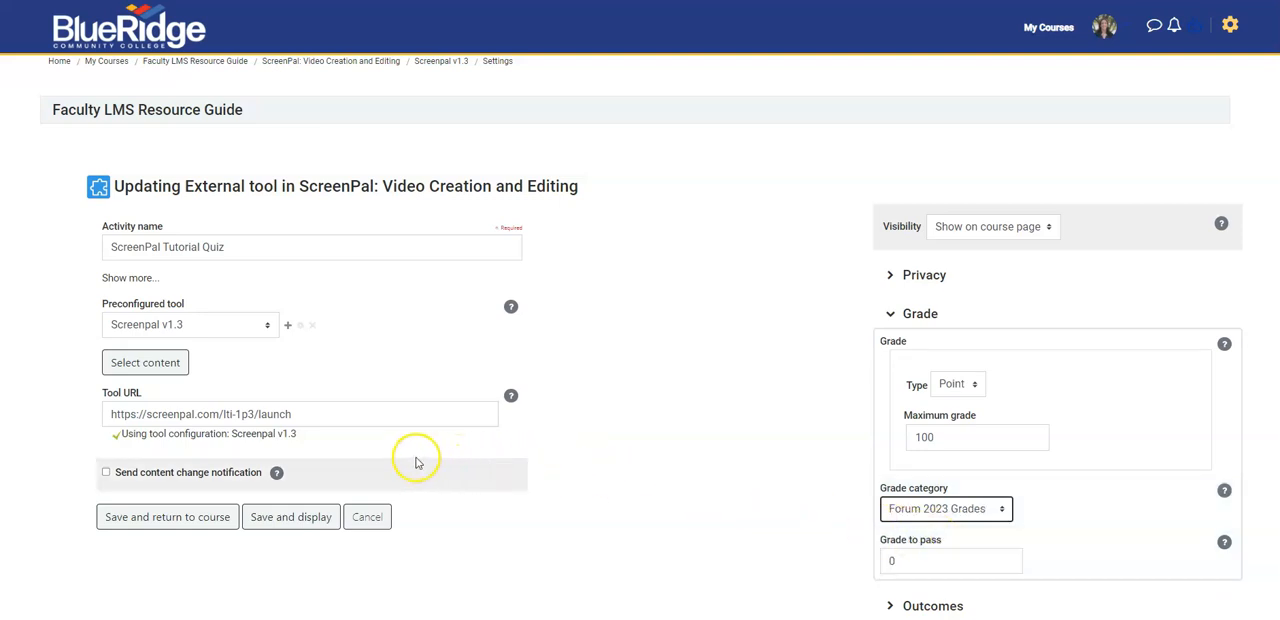
scroll(840, 489, "down", 2)
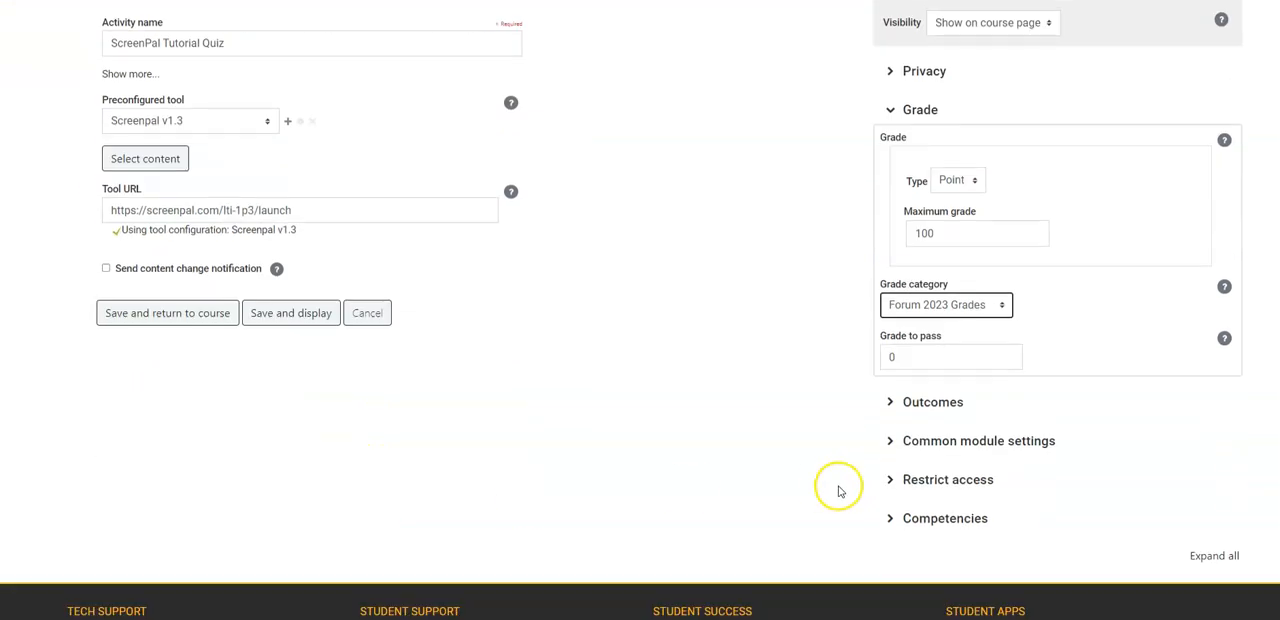
left_click(182, 323)
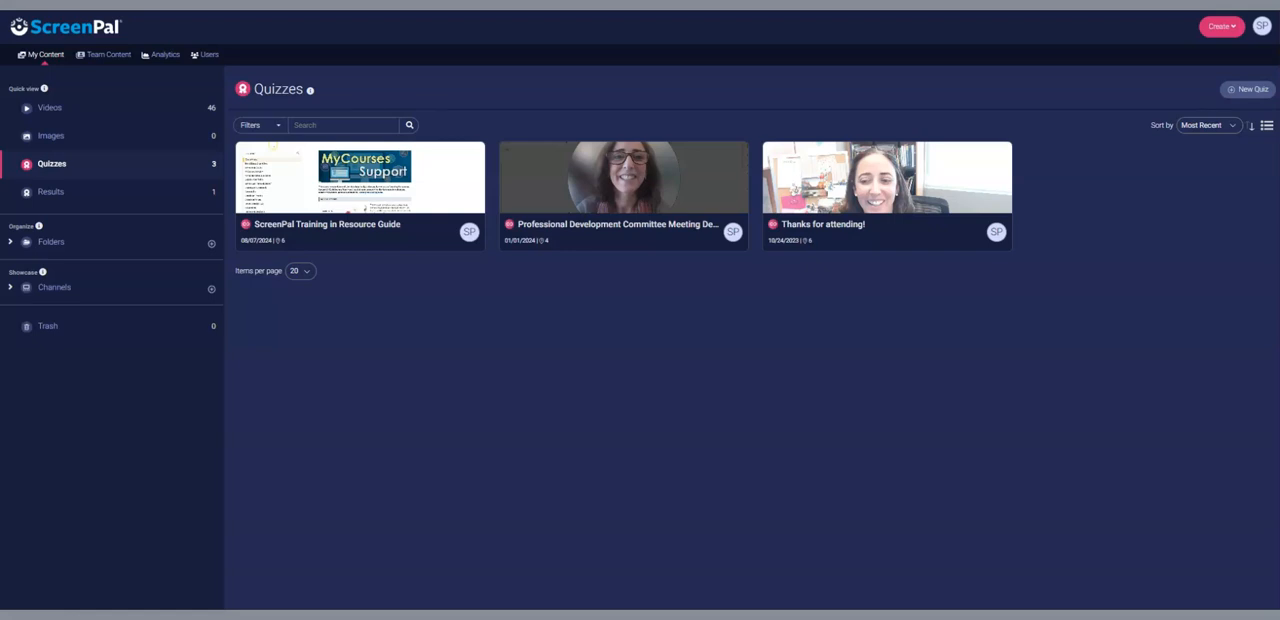
In ScreenPal, turn on Hide Score/Results and Allow Participants to Retake Quiz in the "ScreenPal Training in Resource Guide" quiz's assignment settings
left_click(309, 231)
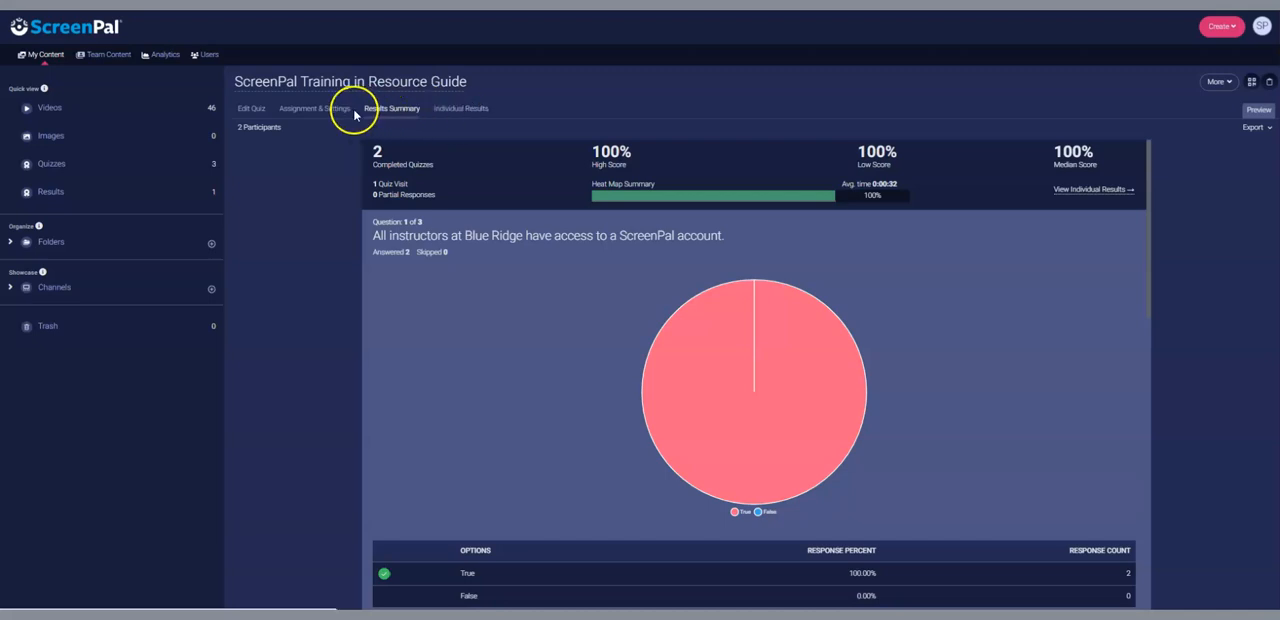
left_click(305, 116)
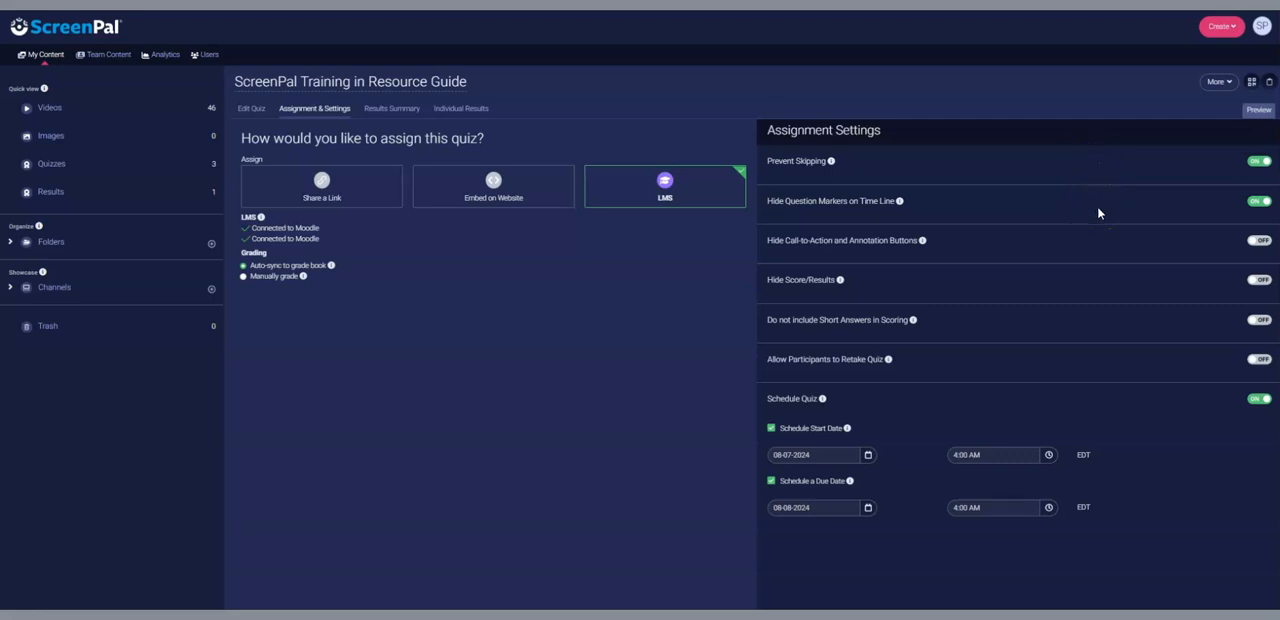
left_click(1252, 282)
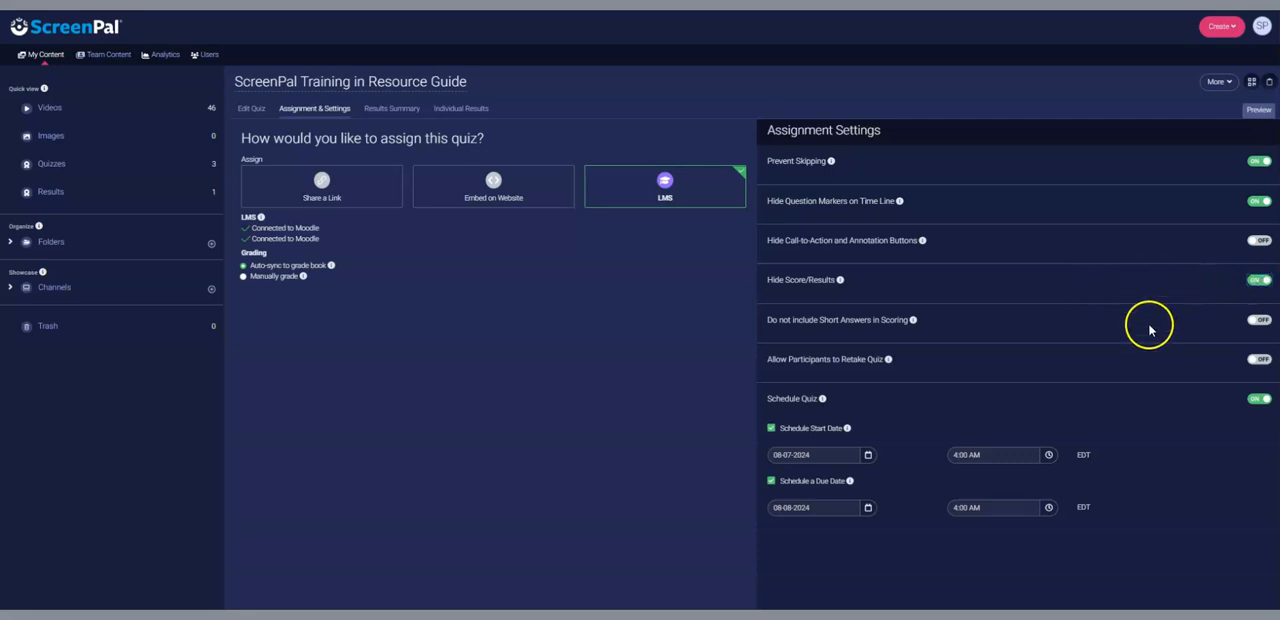
left_click(1255, 364)
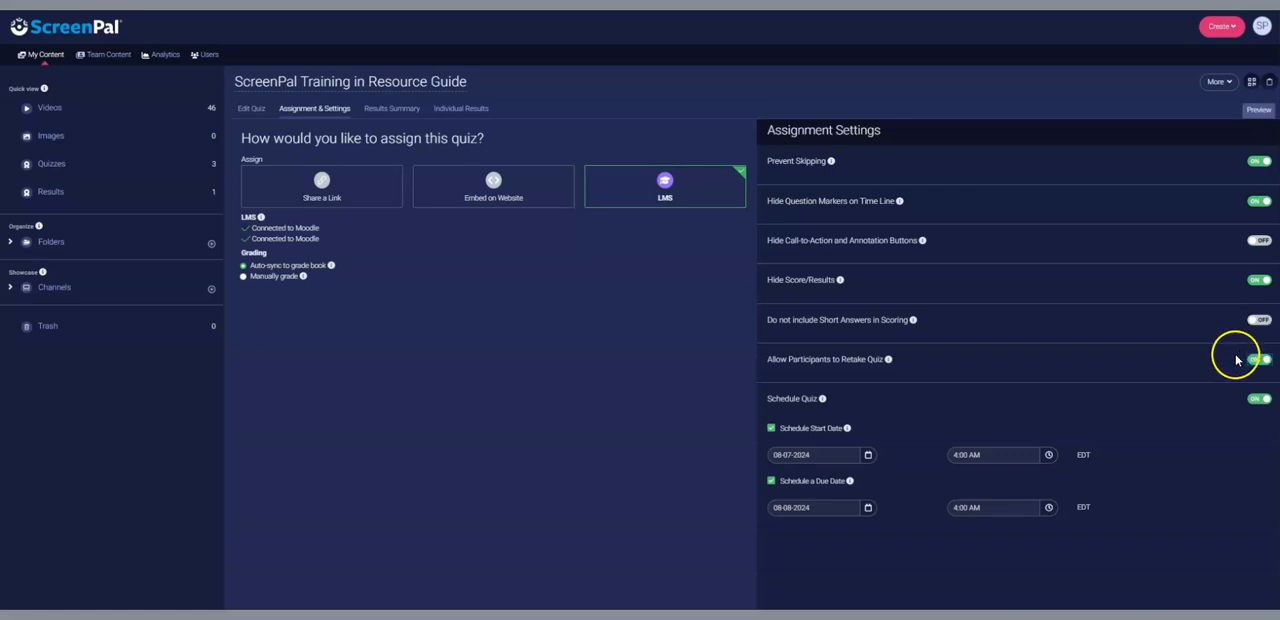